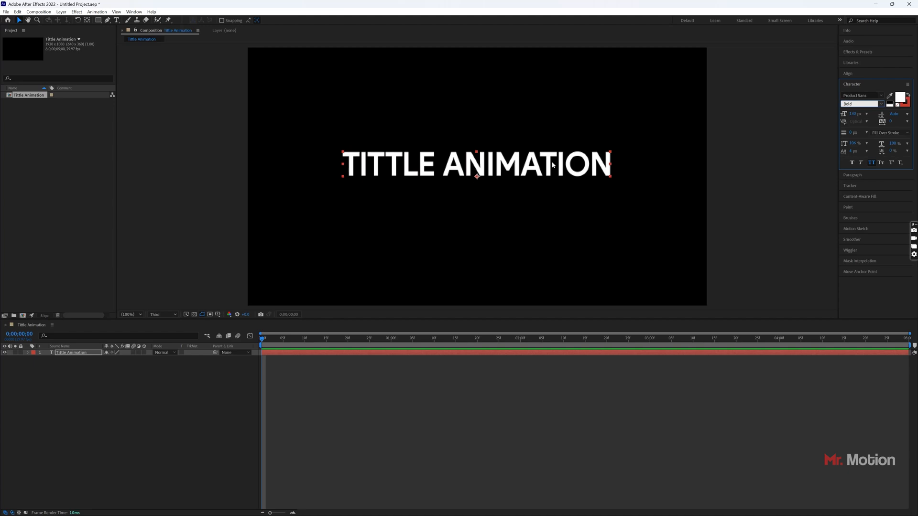
# Step: Centre the title text horizontally and vertically in the composition and set the preview resolution to Full
pyautogui.click(850, 75)
pyautogui.click(858, 92)
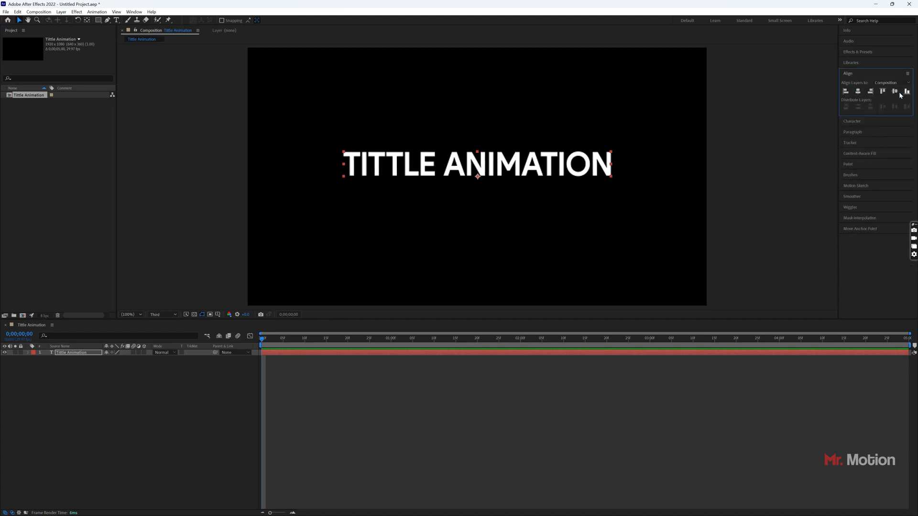
pyautogui.click(895, 92)
pyautogui.click(788, 153)
pyautogui.click(162, 314)
pyautogui.click(162, 330)
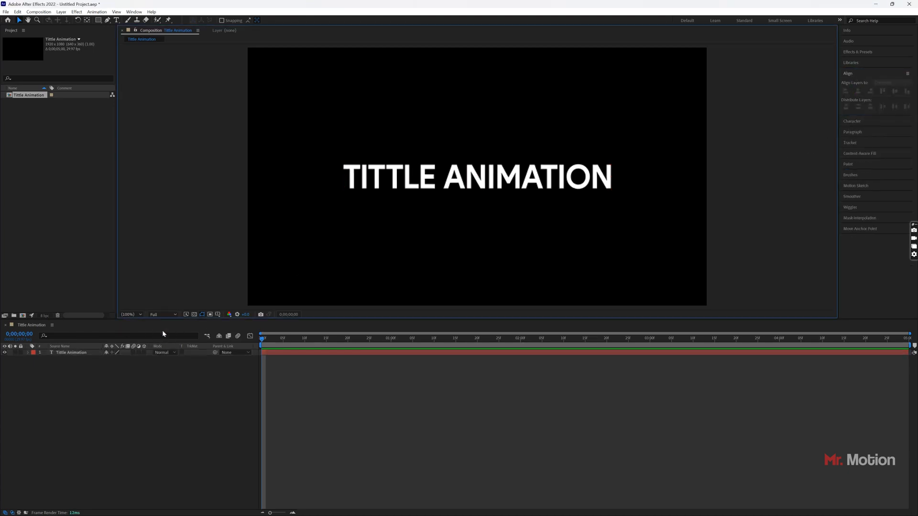
# Step: Nudge the title text upward in large increments so it sits slightly above the composition's centre
pyautogui.click(482, 183)
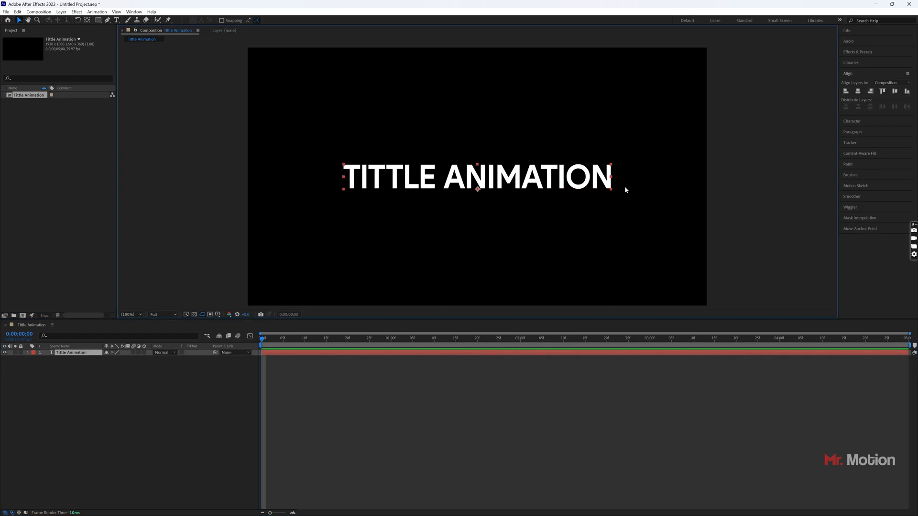
pyautogui.hotkey('shift', 'Up')
pyautogui.hotkey('shift', 'Up')
pyautogui.hotkey('shift', 'Up')
pyautogui.hotkey('shift', 'Up')
pyautogui.hotkey('shift', 'Up')
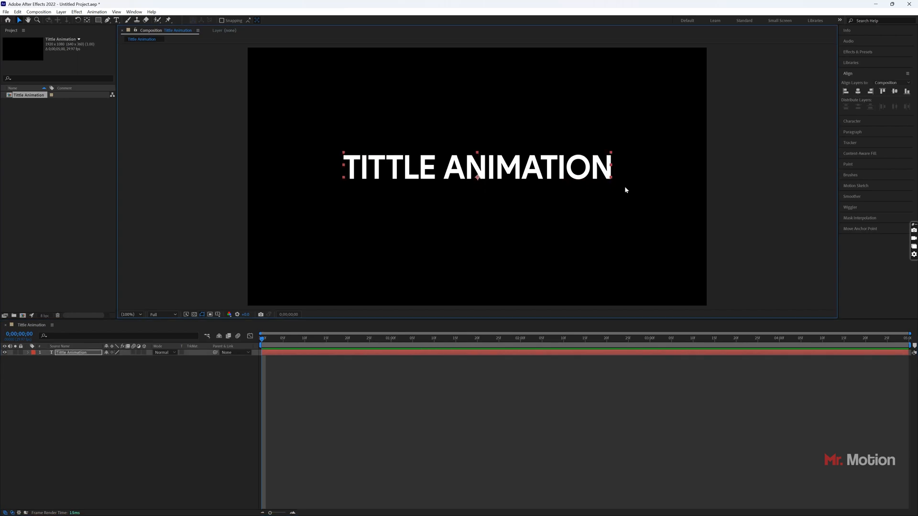
pyautogui.hotkey('shift', 'Up')
pyautogui.hotkey('shift', 'Up')
pyautogui.hotkey('shift', 'Up')
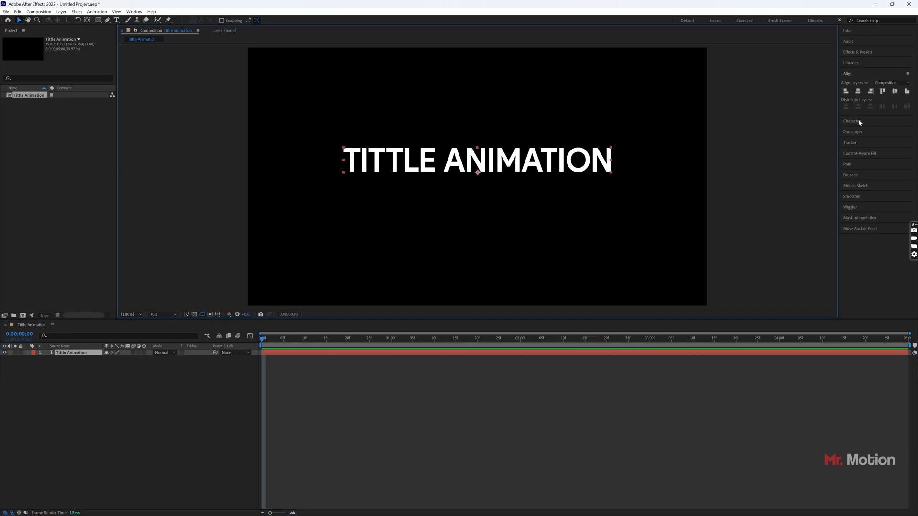
# Step: Set the title text's font size to 100 px
pyautogui.click(858, 122)
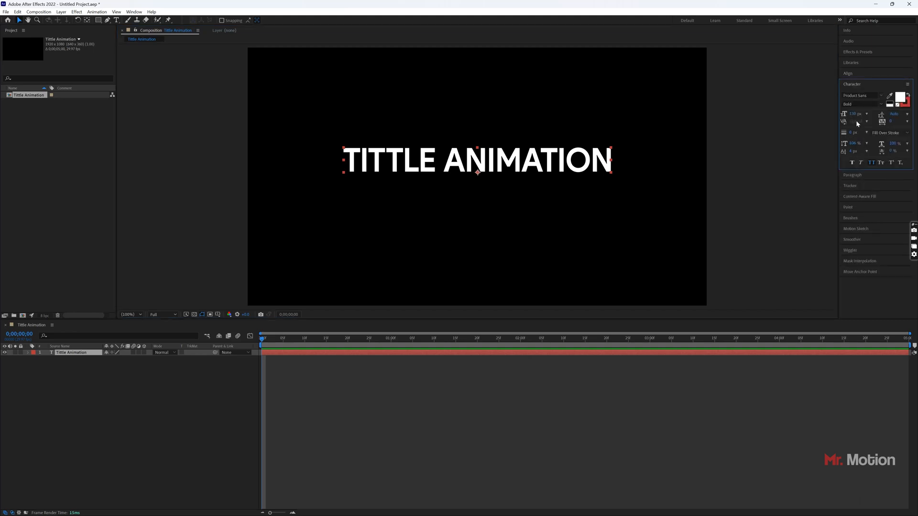
pyautogui.click(853, 114)
pyautogui.write('100')
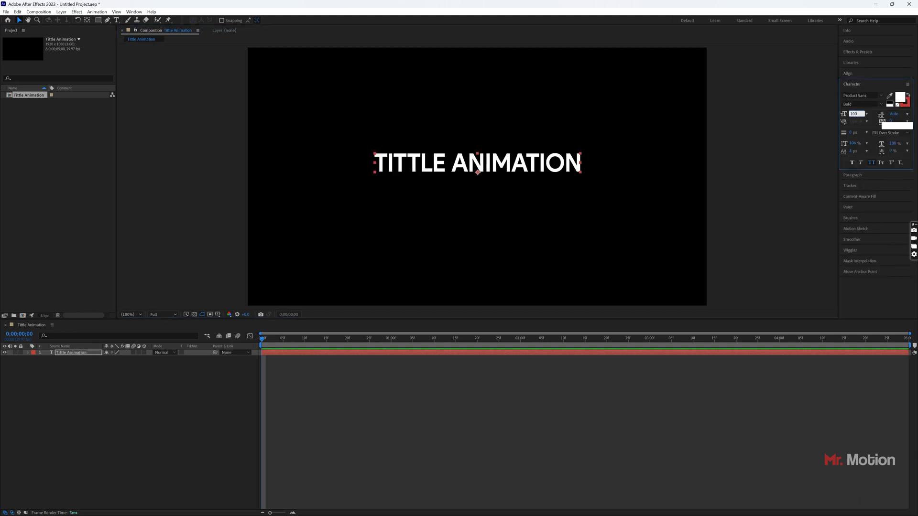
pyautogui.click(526, 166)
# Step: Duplicate the Tittle Animation layer and move the copy straight down until it sits directly beneath the original text
pyautogui.click(127, 371)
pyautogui.click(86, 355)
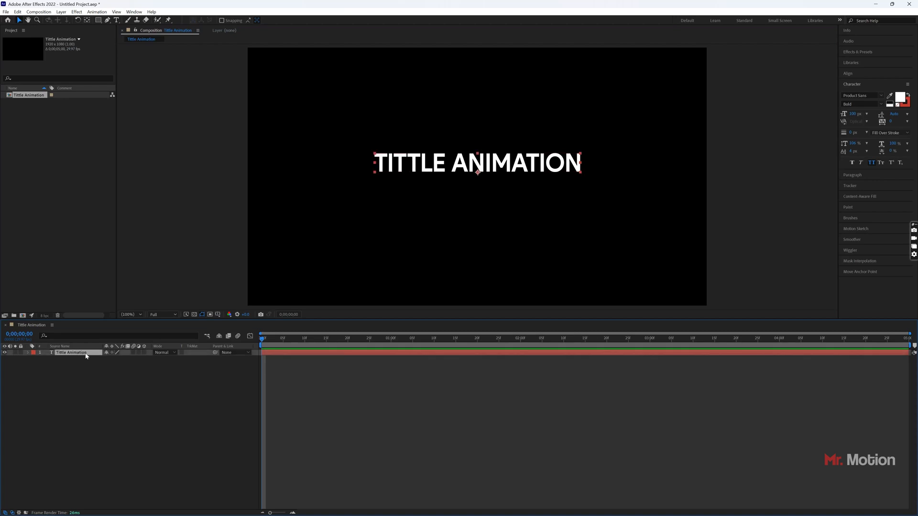
pyautogui.hotkey('ctrl', 'd')
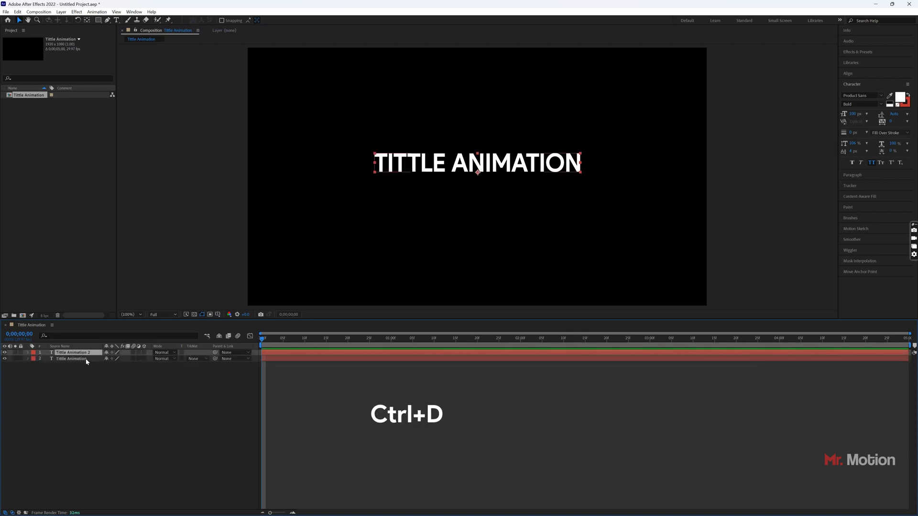
pyautogui.click(86, 359)
pyautogui.click(79, 353)
pyautogui.hotkey('shift', 'Down')
pyautogui.hotkey('shift', 'Down')
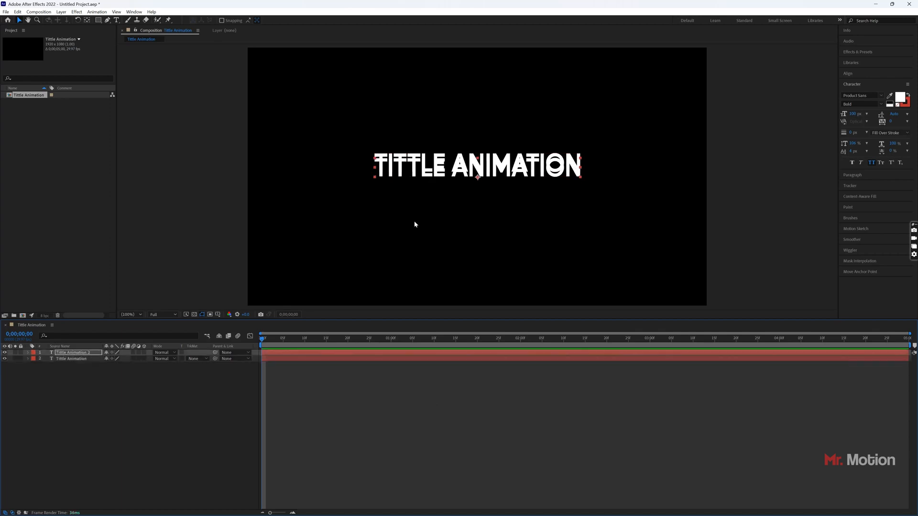
pyautogui.hotkey('shift', 'Down')
pyautogui.hotkey('shift', 'Down')
pyautogui.hotkey('shift', 'Down')
pyautogui.hotkey('shift', 'Down')
pyautogui.hotkey('shift', 'Down')
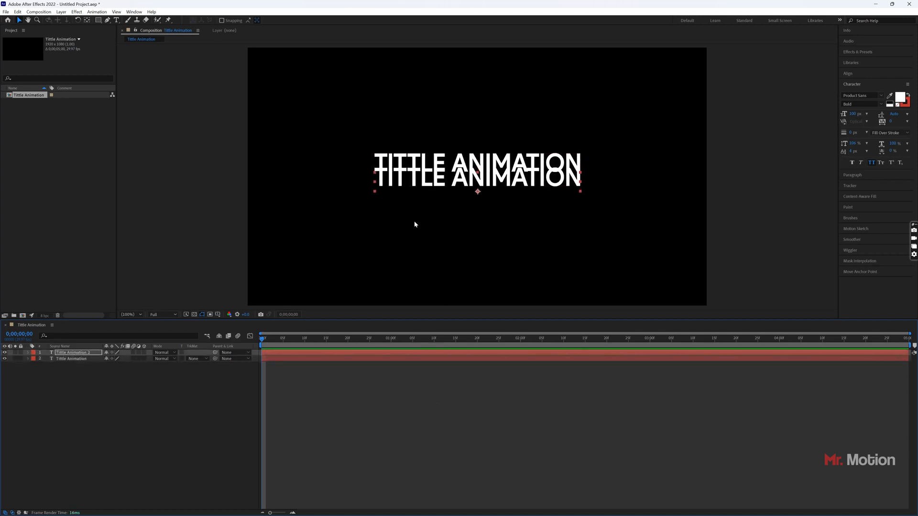
pyautogui.hotkey('shift', 'Down')
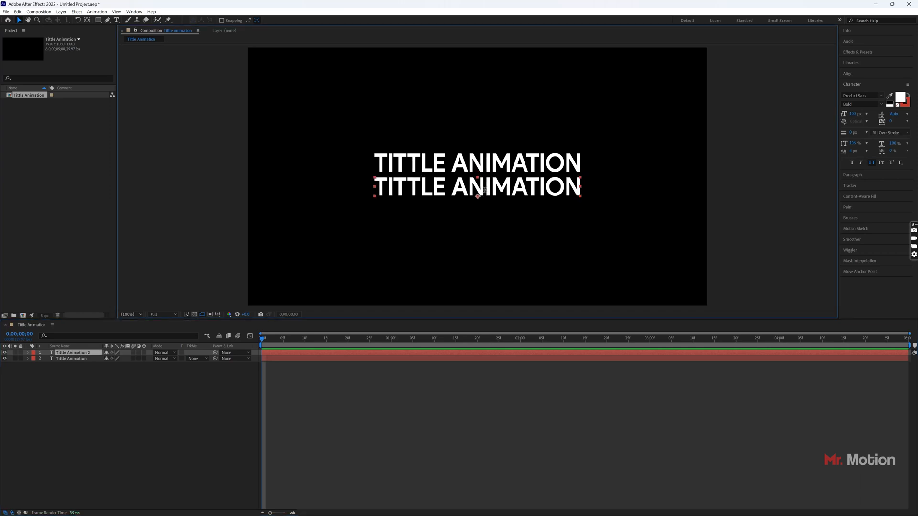
# Step: Replace the wording of the lower text copy with "motion designer" and return to the Selection tool
pyautogui.doubleClick(514, 193)
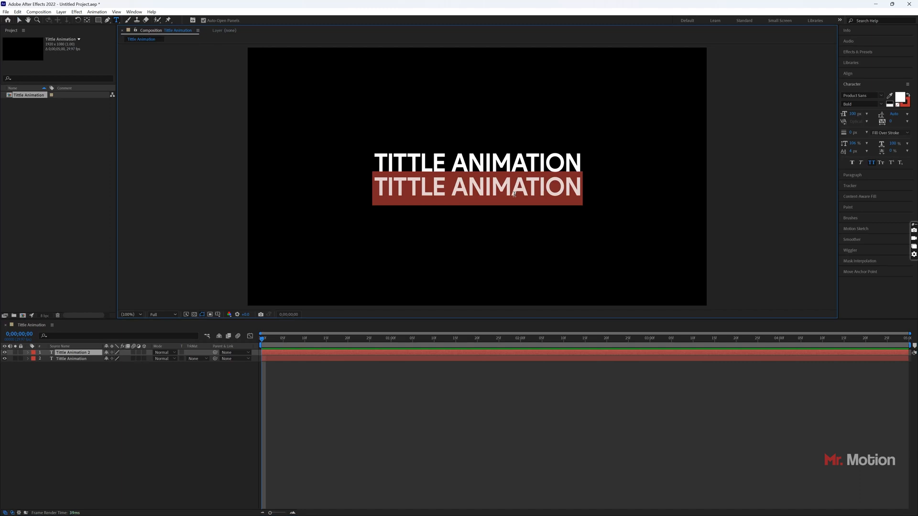
pyautogui.write('motion')
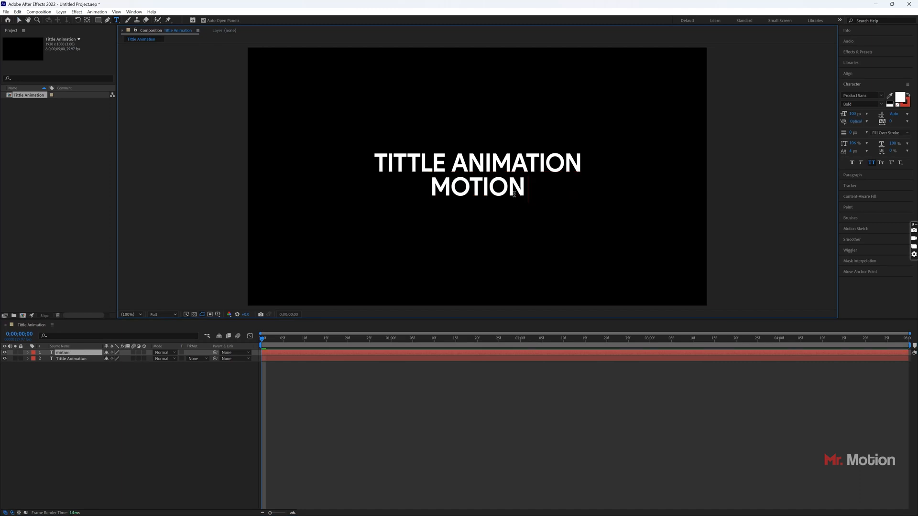
pyautogui.write(' designer')
pyautogui.click(19, 21)
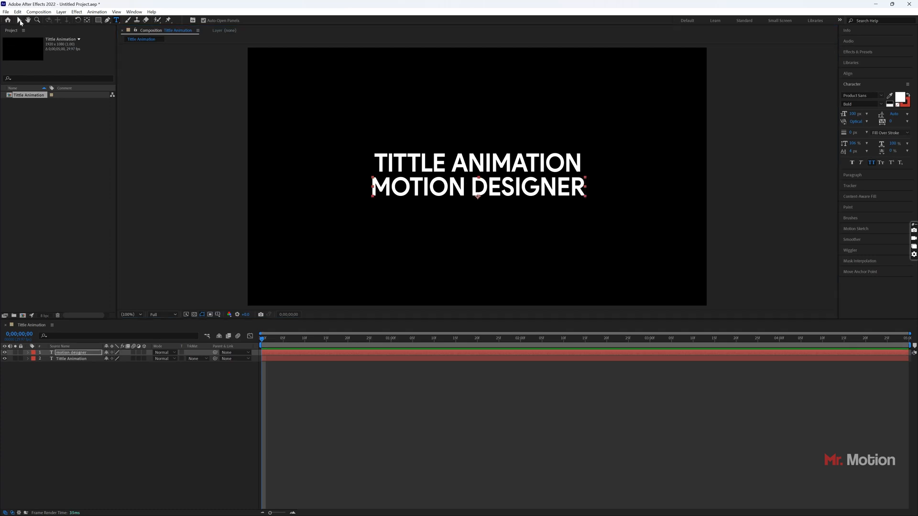
# Step: Change the "motion designer" text to the Regular font style and a font size of 65 px
pyautogui.click(854, 114)
pyautogui.write('75')
pyautogui.press('Return')
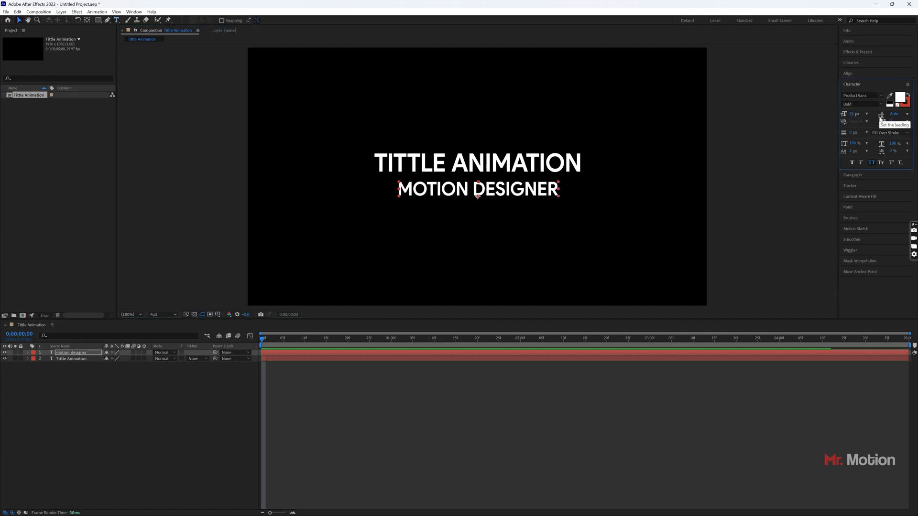
pyautogui.click(881, 105)
pyautogui.click(862, 113)
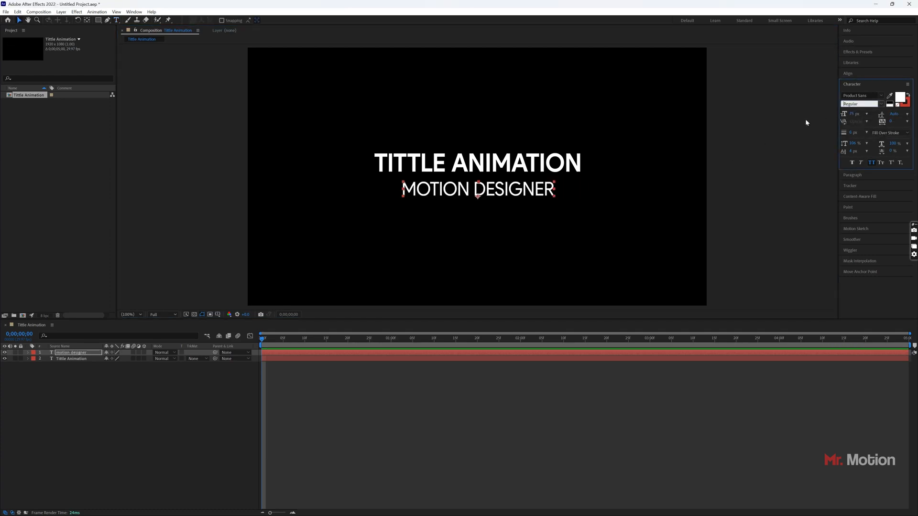
pyautogui.click(854, 114)
pyautogui.write('65')
pyautogui.press('Return')
pyautogui.click(495, 195)
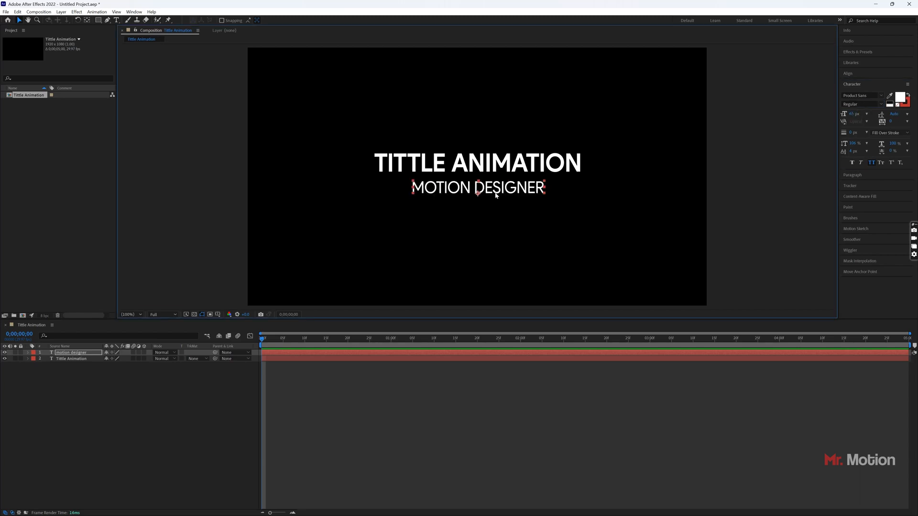
pyautogui.click(533, 56)
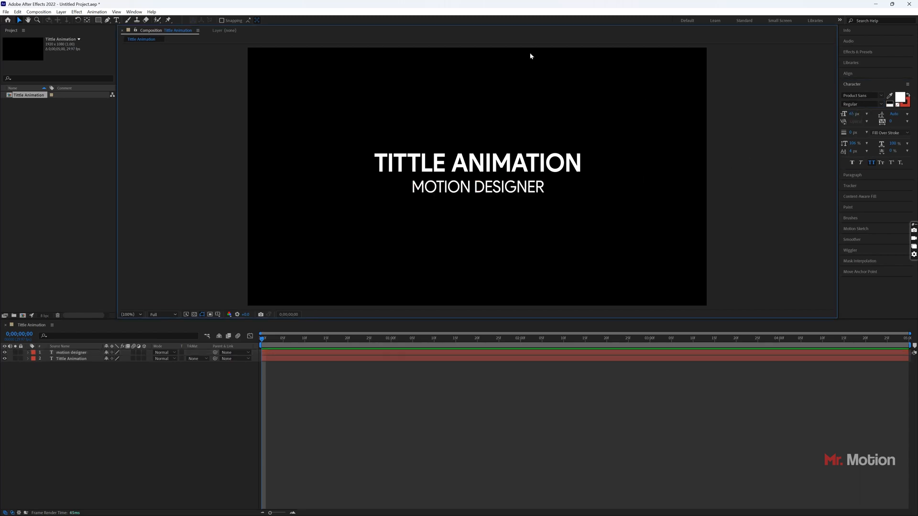
# Step: Align the "motion designer" text to the horizontal centre of the composition
pyautogui.click(518, 162)
pyautogui.click(516, 192)
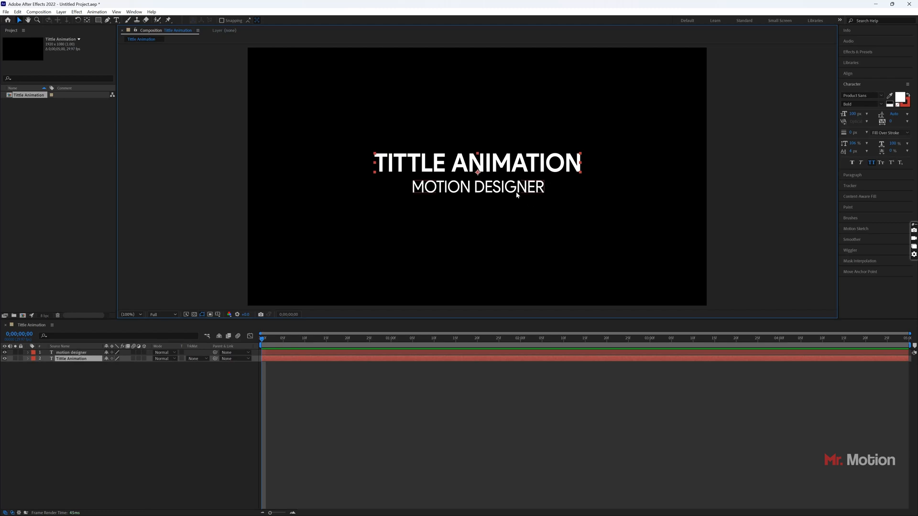
pyautogui.click(848, 74)
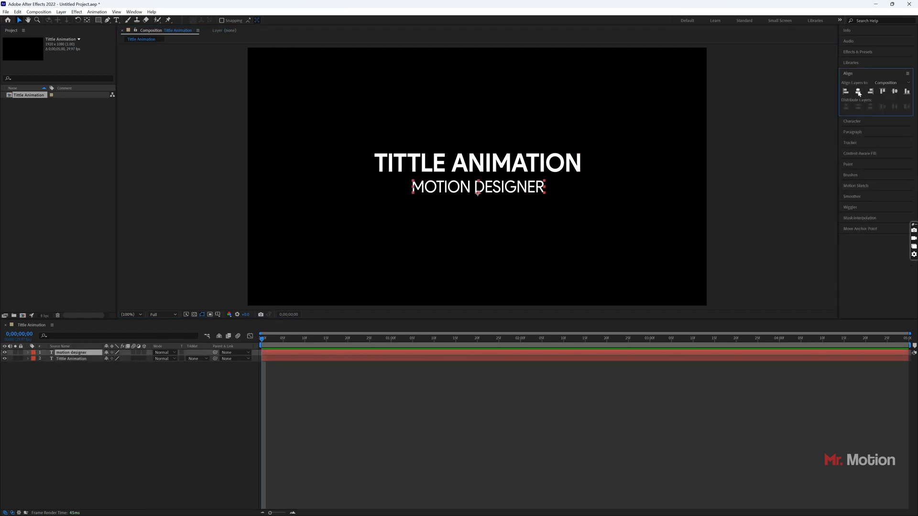
pyautogui.click(734, 185)
# Step: Draw a rectangular mask closely around the "motion designer" text and add a Position text animator to that layer
pyautogui.click(72, 353)
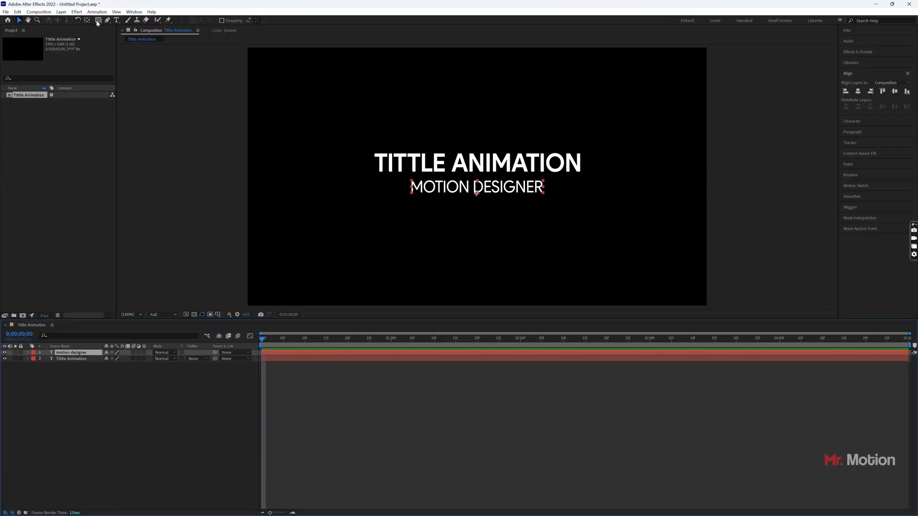
pyautogui.click(98, 20)
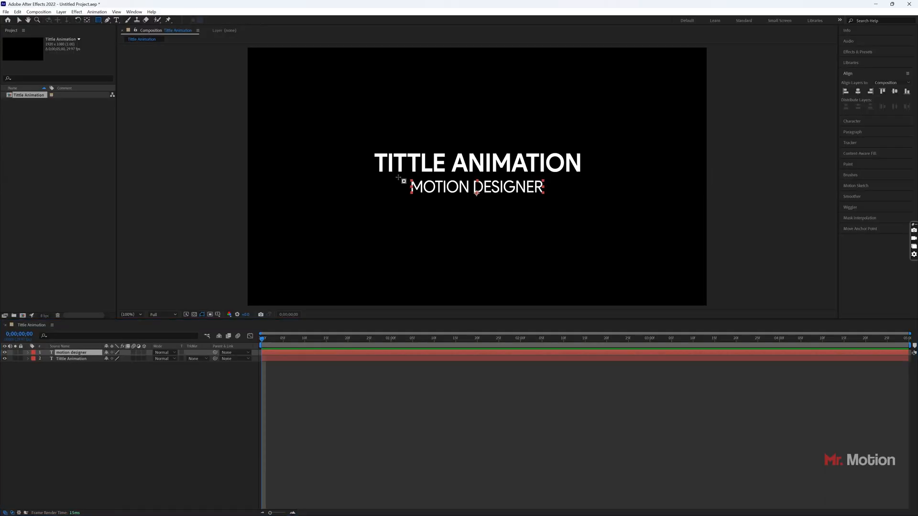
pyautogui.moveTo(399, 178); pyautogui.dragTo(550, 196)
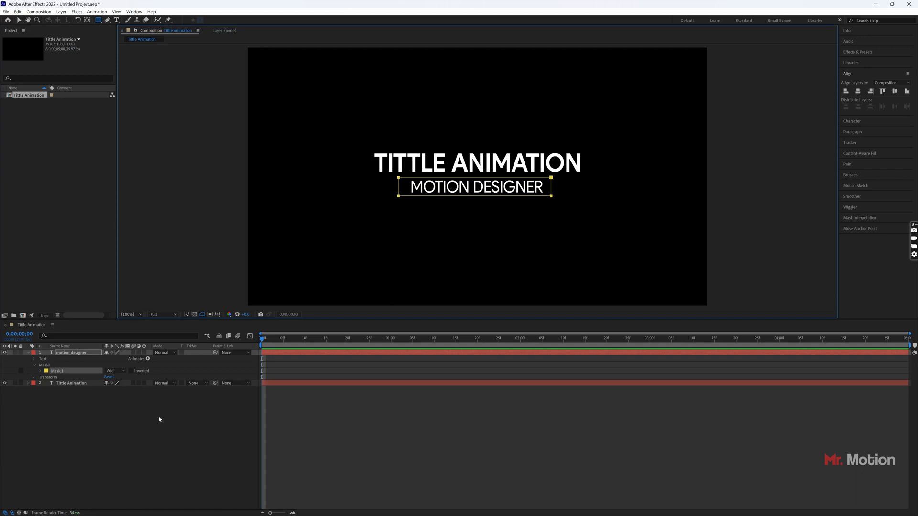
pyautogui.click(148, 360)
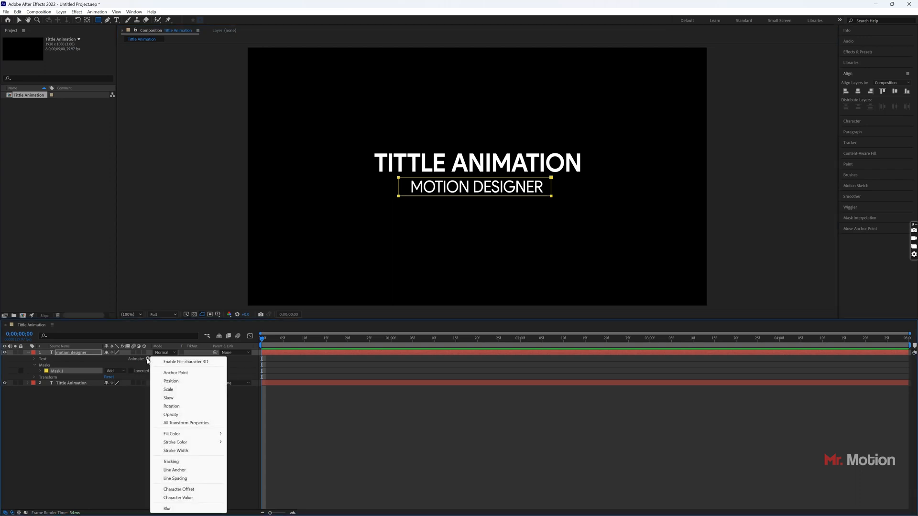
pyautogui.click(179, 383)
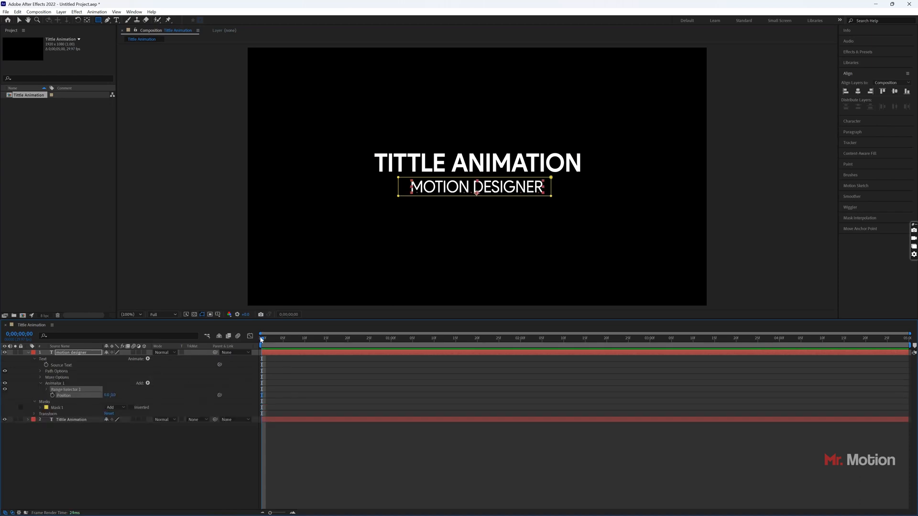
# Step: Keyframe the "motion designer" animator's Position at 1 second, then set its Y value to about -79 at the first frame and collapse the layer
pyautogui.moveTo(262, 339); pyautogui.dragTo(393, 345)
pyautogui.click(53, 396)
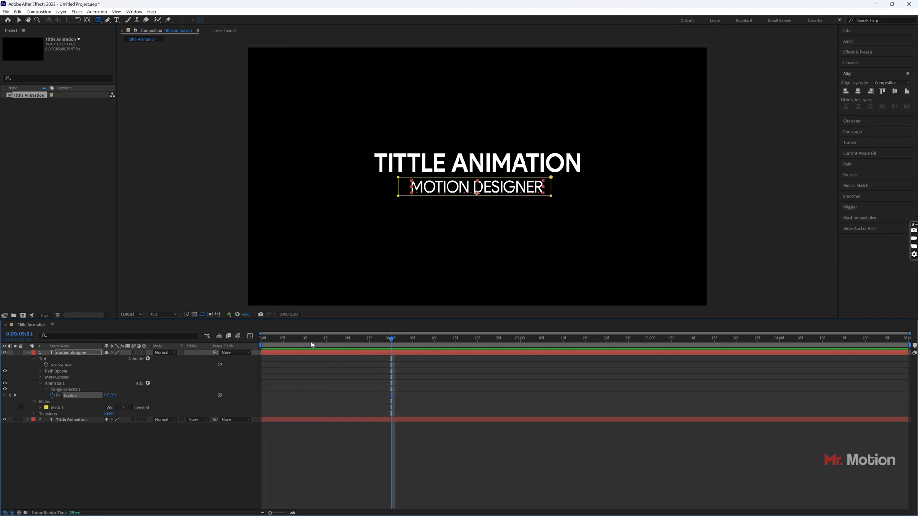
pyautogui.press('Home')
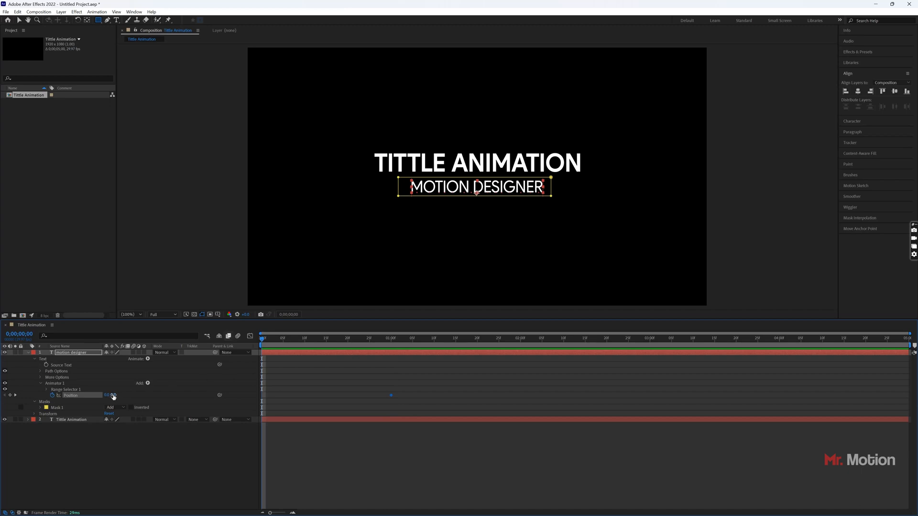
pyautogui.moveTo(113, 397); pyautogui.dragTo(99, 386)
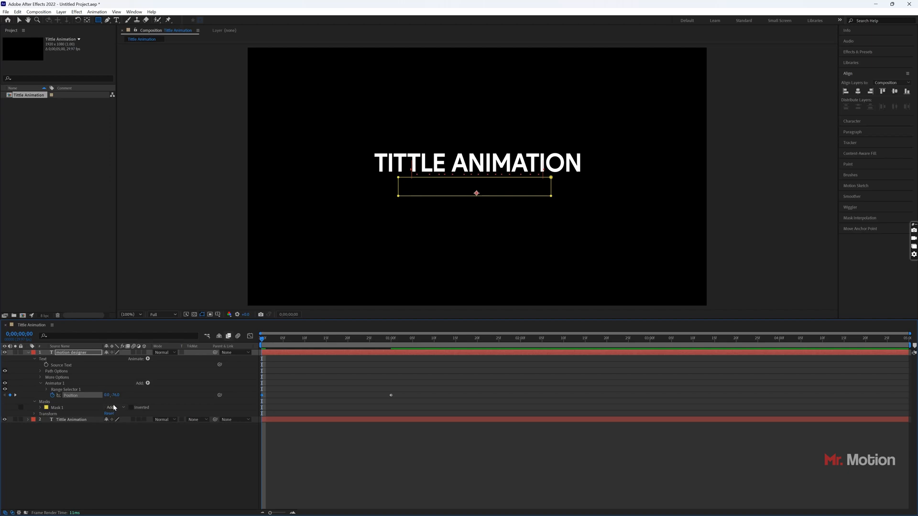
pyautogui.click(213, 465)
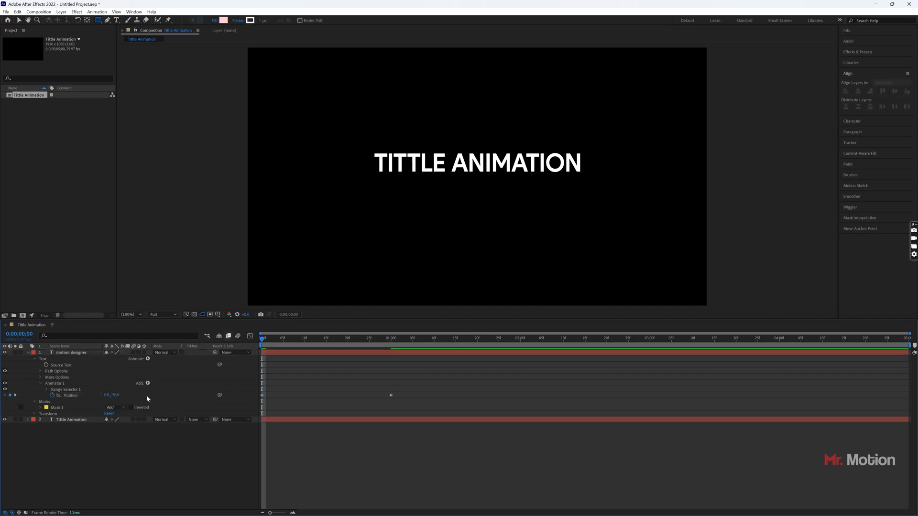
pyautogui.click(28, 352)
# Step: Draw a rectangular mask closely around the "Tittle Animation" text and add a Position text animator to that layer
pyautogui.click(70, 359)
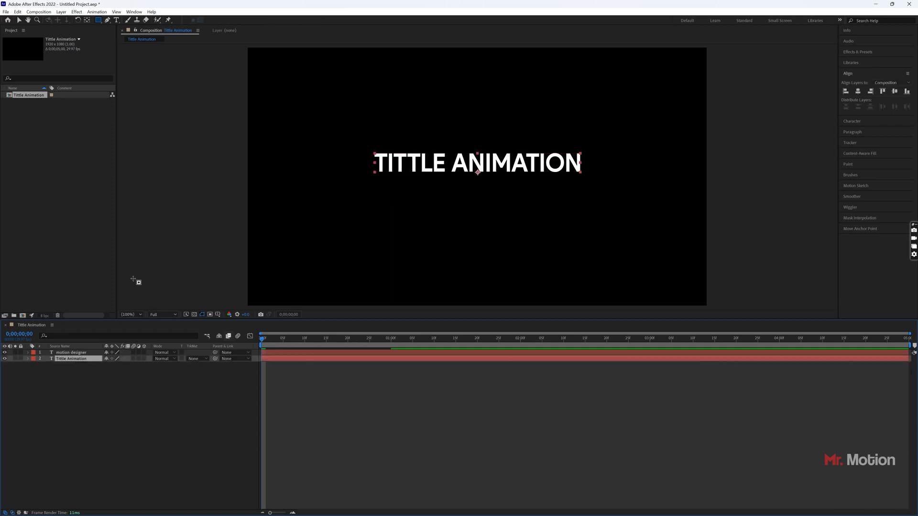
pyautogui.click(99, 20)
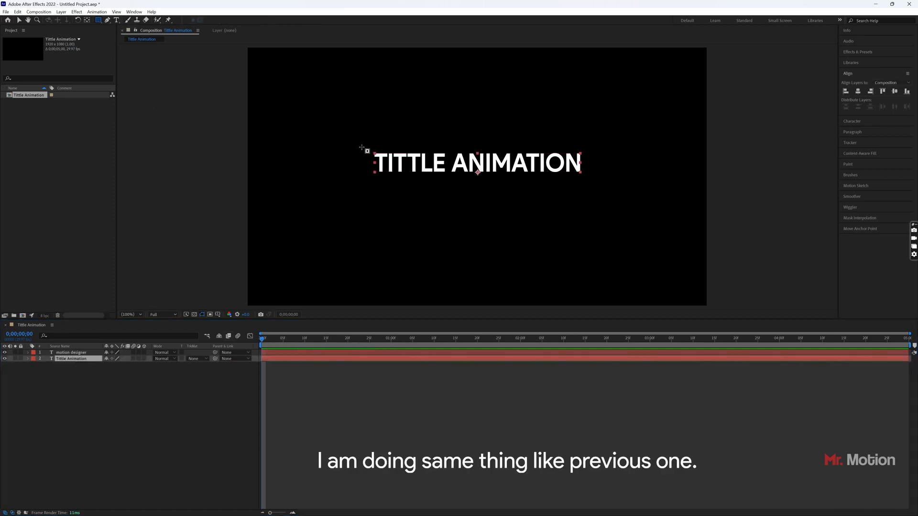
pyautogui.moveTo(361, 147); pyautogui.dragTo(592, 177)
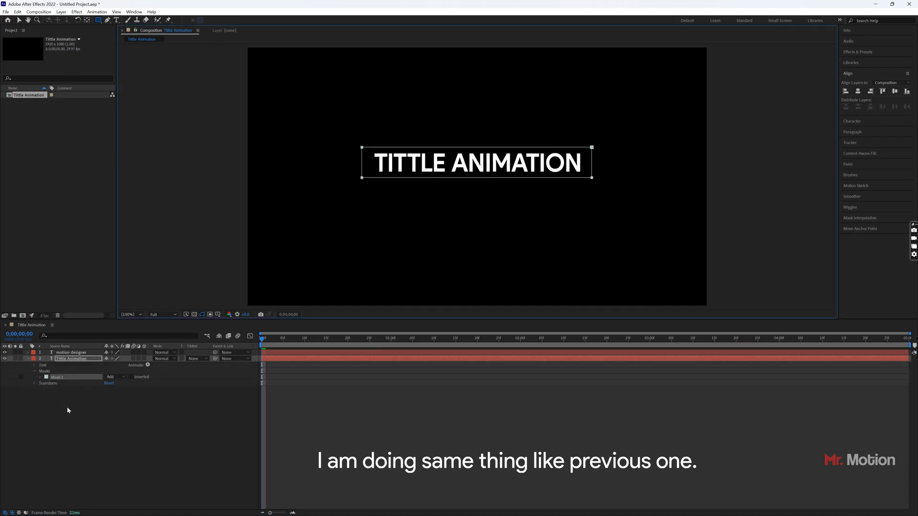
pyautogui.click(148, 366)
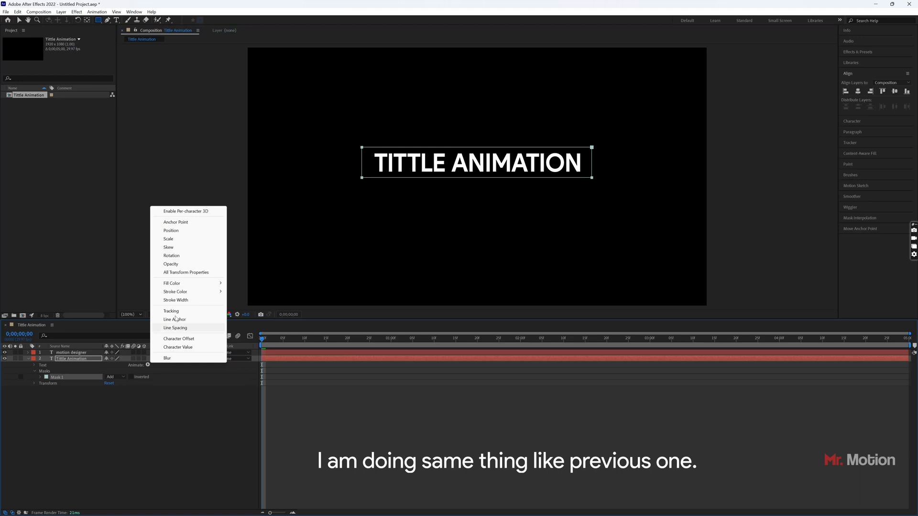
pyautogui.click(176, 236)
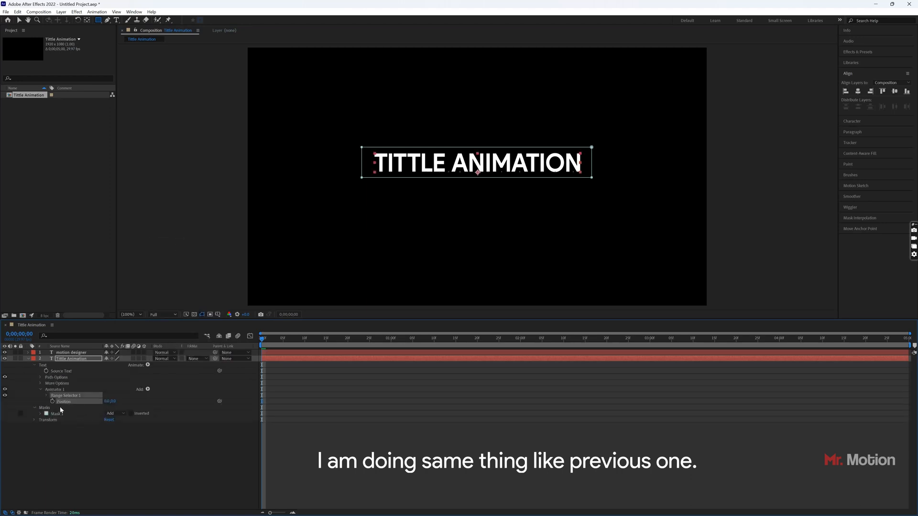
# Step: Keyframe the "Tittle Animation" animator's Position at 1 second, set its Y value to about 115 at the first frame, and preview the motion
pyautogui.moveTo(263, 340); pyautogui.dragTo(392, 343)
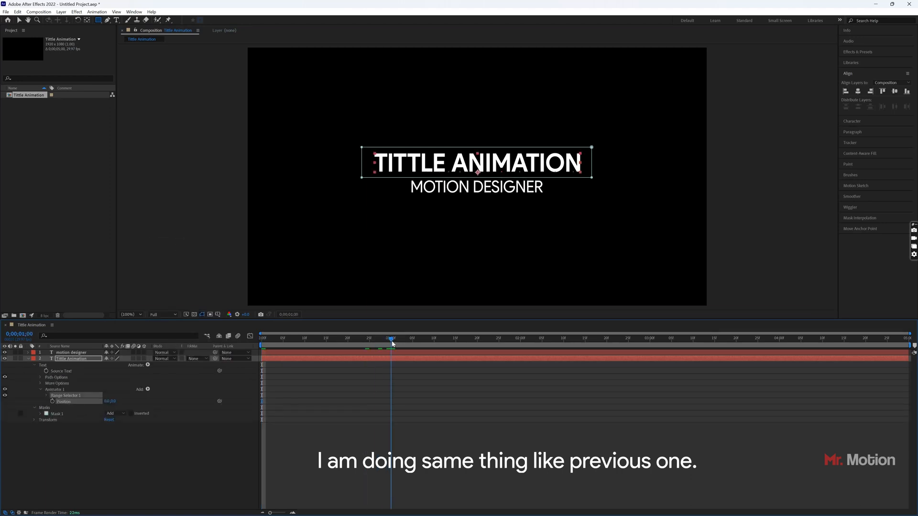
pyautogui.click(52, 402)
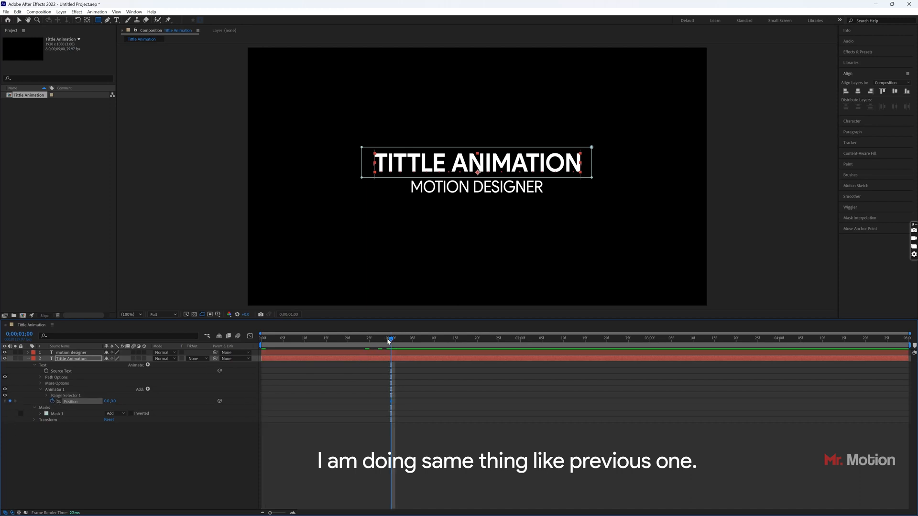
pyautogui.press('Home')
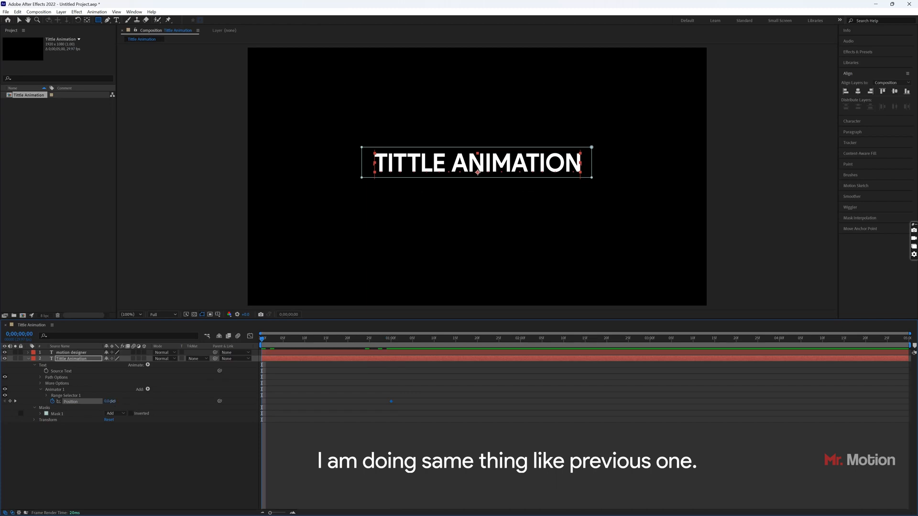
pyautogui.moveTo(113, 401); pyautogui.dragTo(149, 404)
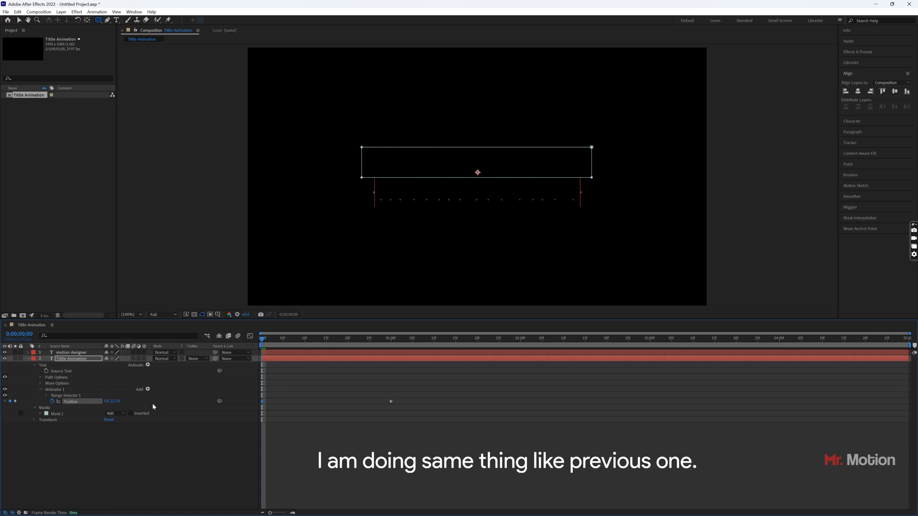
pyautogui.press('space')
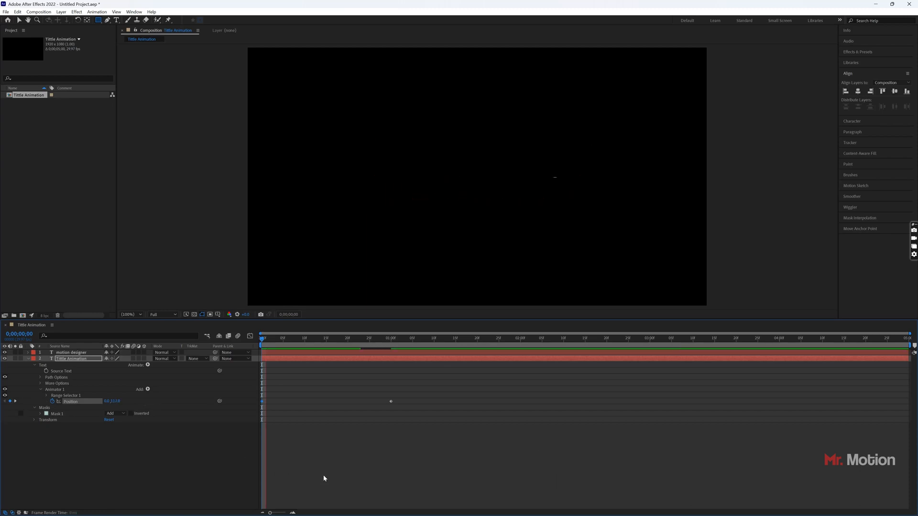
pyautogui.click(351, 467)
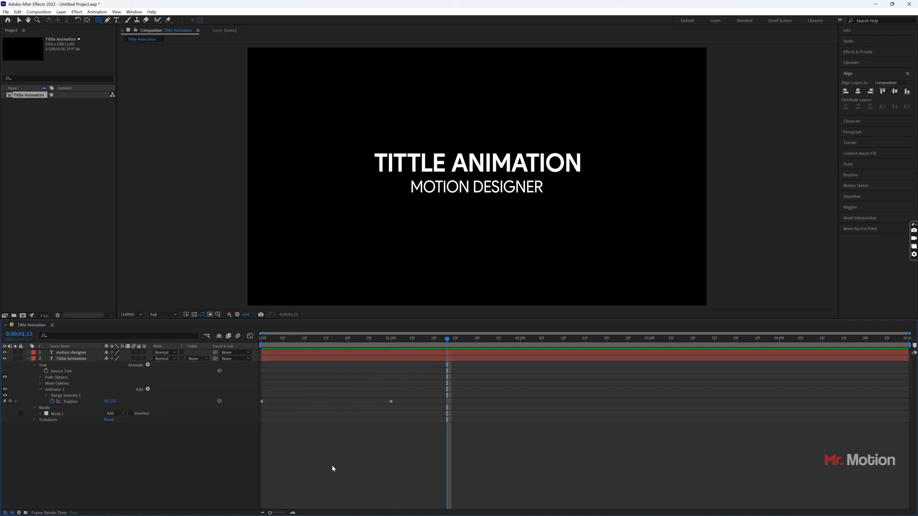
pyautogui.click(28, 359)
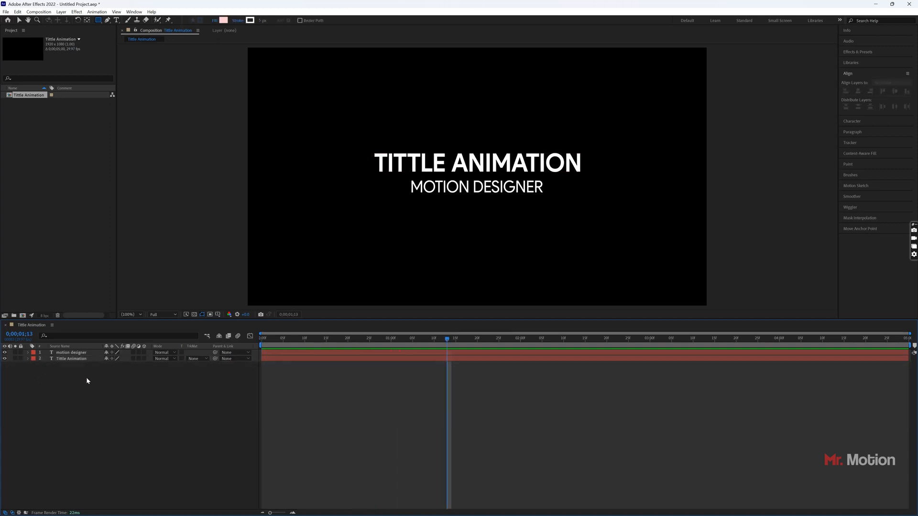
# Step: Reveal the Position keyframes of both text layers and apply Easy Ease to all of them
pyautogui.moveTo(86, 378); pyautogui.dragTo(79, 354)
pyautogui.press('u')
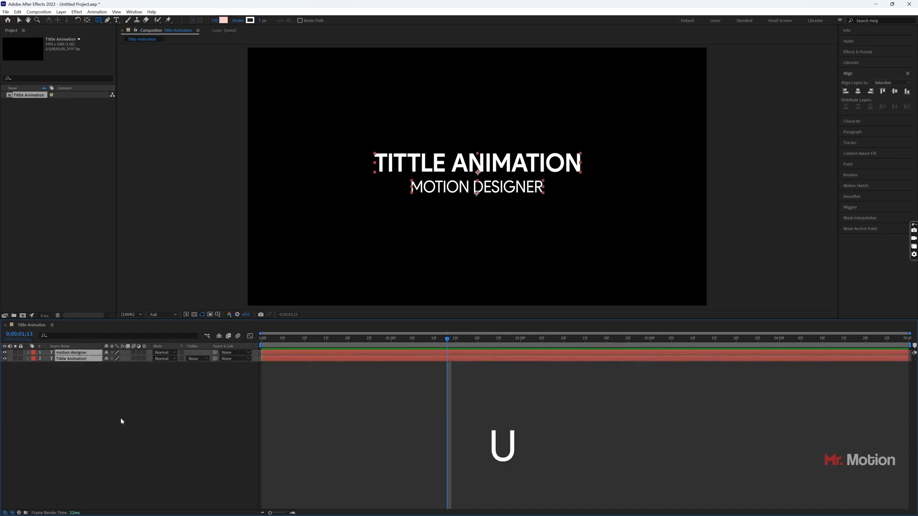
pyautogui.click(156, 427)
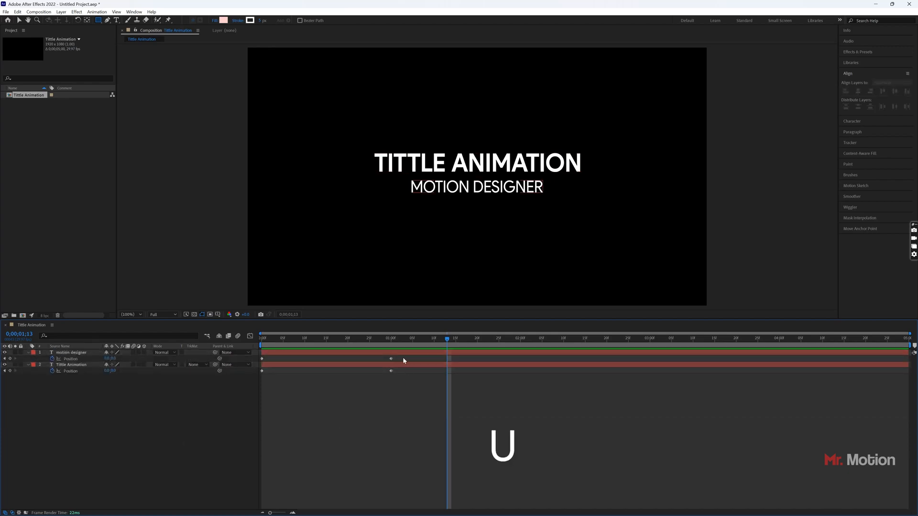
pyautogui.moveTo(402, 358); pyautogui.dragTo(259, 373)
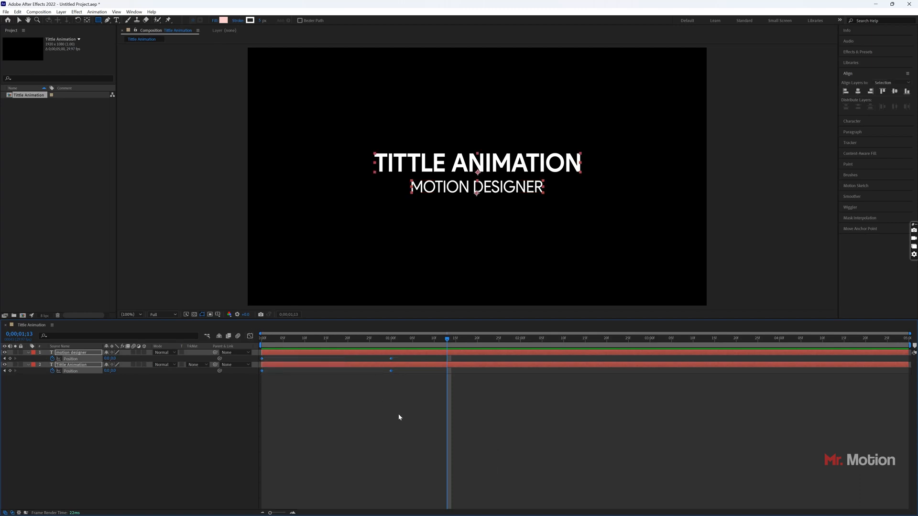
pyautogui.rightClick(391, 372)
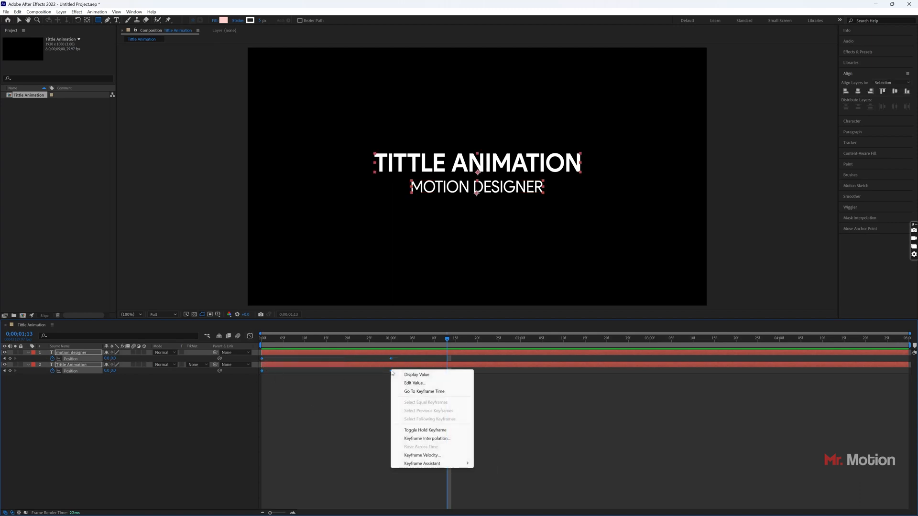
pyautogui.moveTo(431, 463)
pyautogui.click(502, 416)
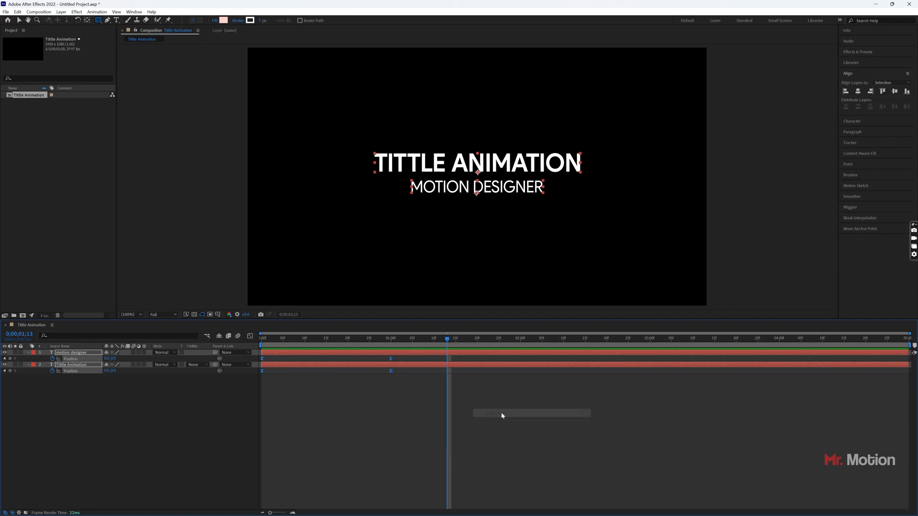
# Step: Extend the incoming ease of both layers' 1-second Position keyframes in the speed graph and preview the animation
pyautogui.click(250, 337)
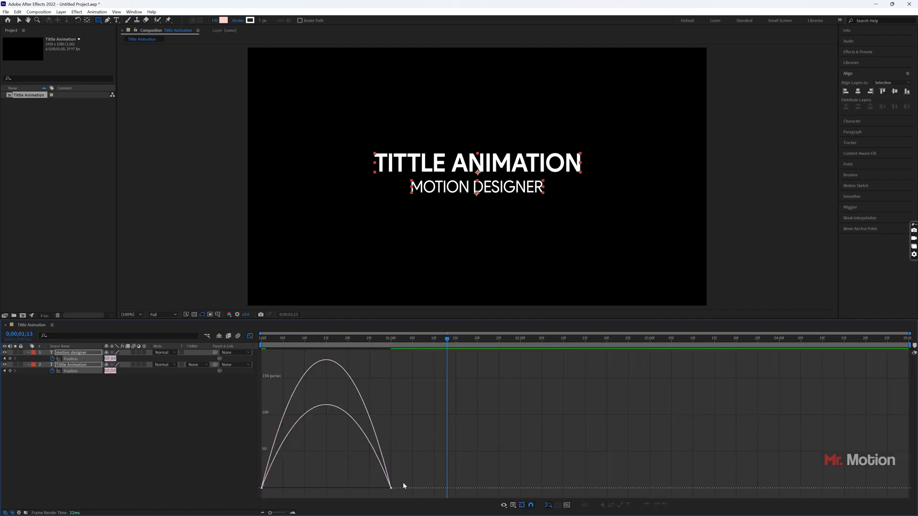
pyautogui.moveTo(404, 484); pyautogui.dragTo(325, 486)
pyautogui.click(250, 336)
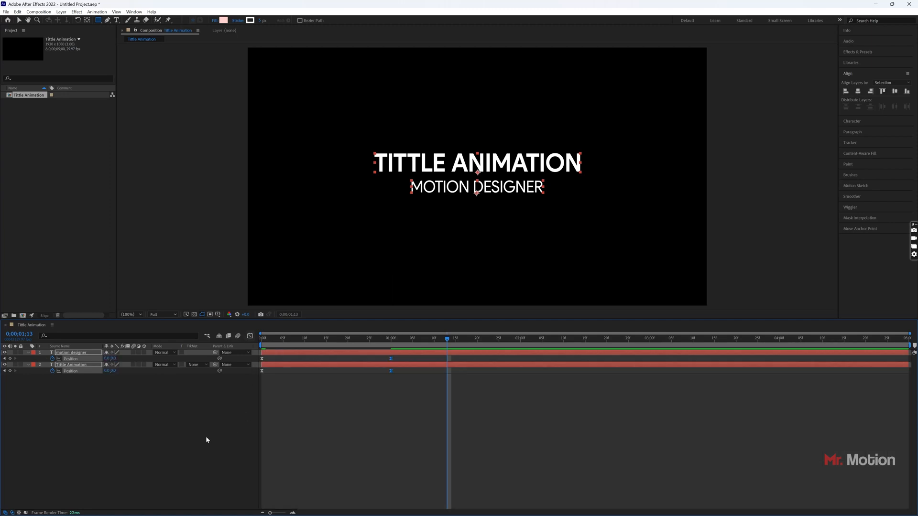
pyautogui.click(206, 436)
pyautogui.press('Home')
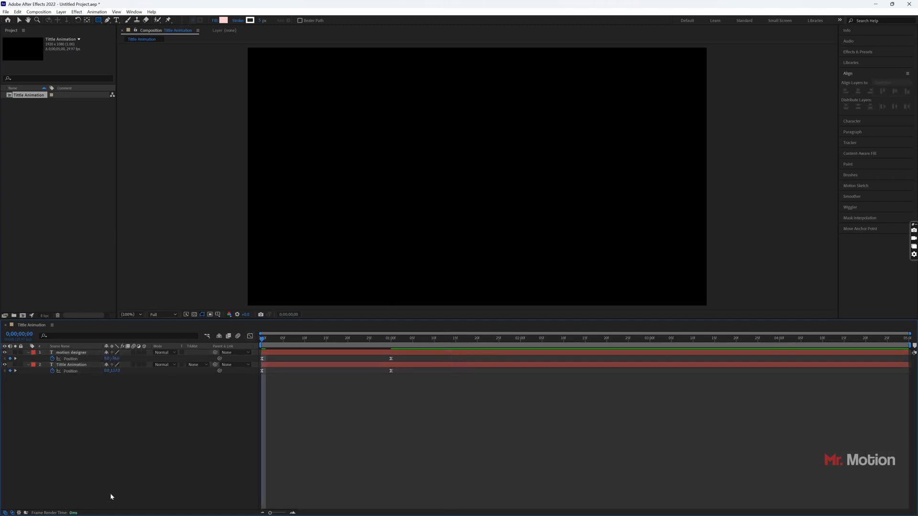
pyautogui.press('space')
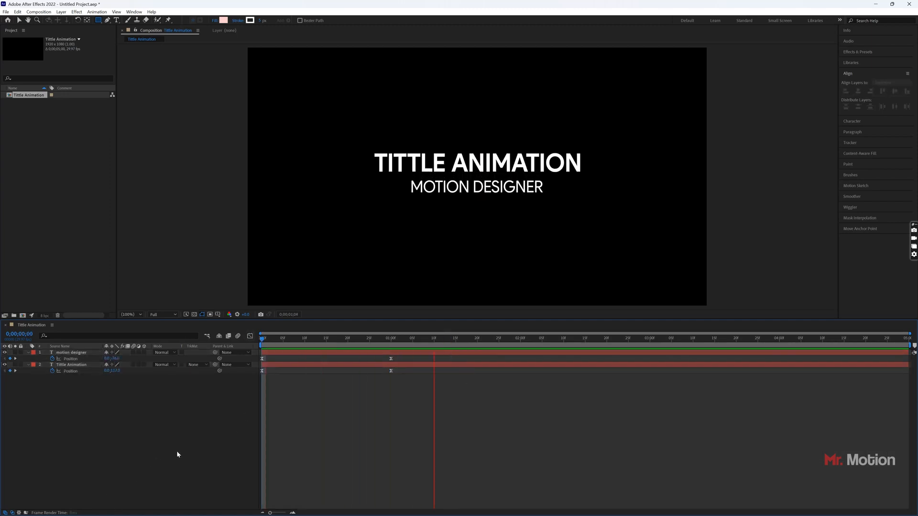
pyautogui.press('space')
pyautogui.click(30, 354)
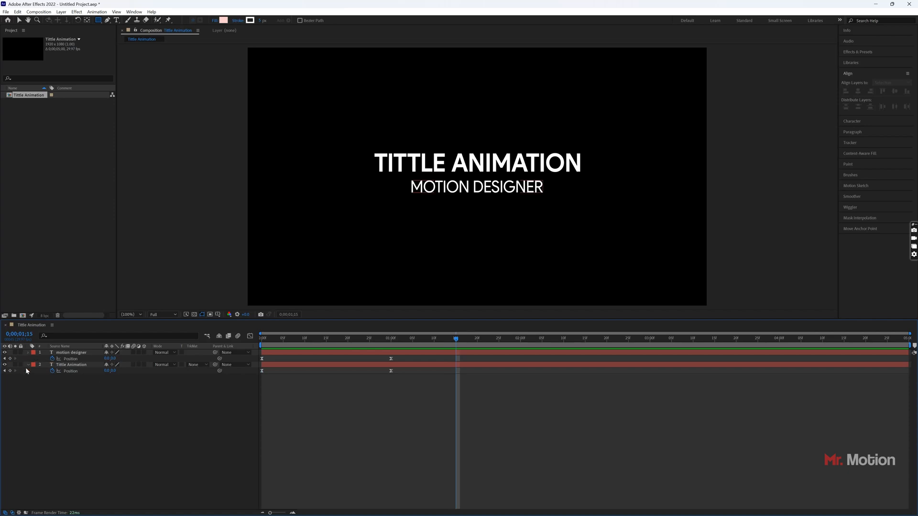
pyautogui.click(28, 359)
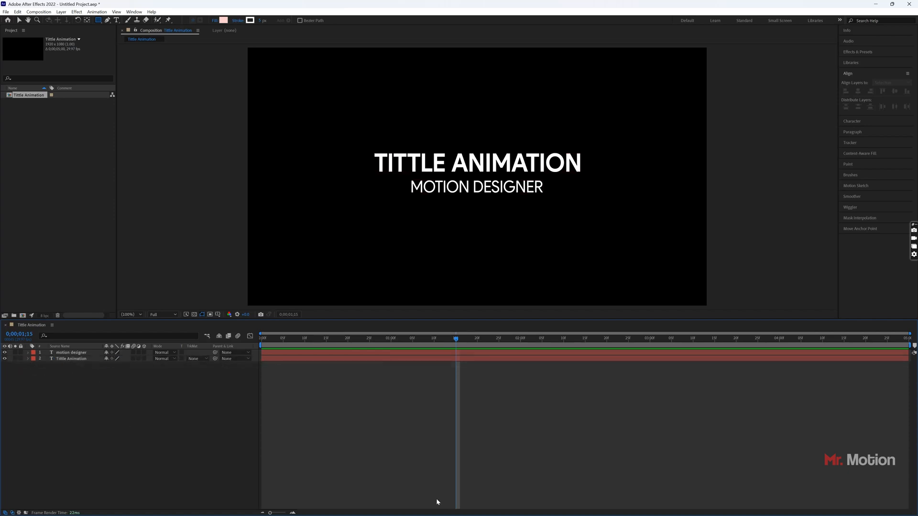
# Step: Draw a horizontal line between the two text lines with the Pen tool, slightly wider than the title, and set its fill to None
pyautogui.click(107, 20)
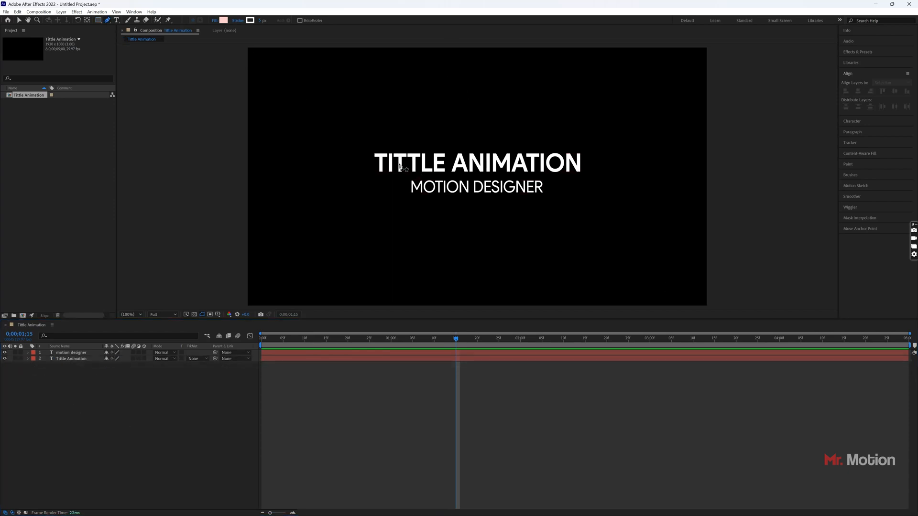
pyautogui.click(355, 178)
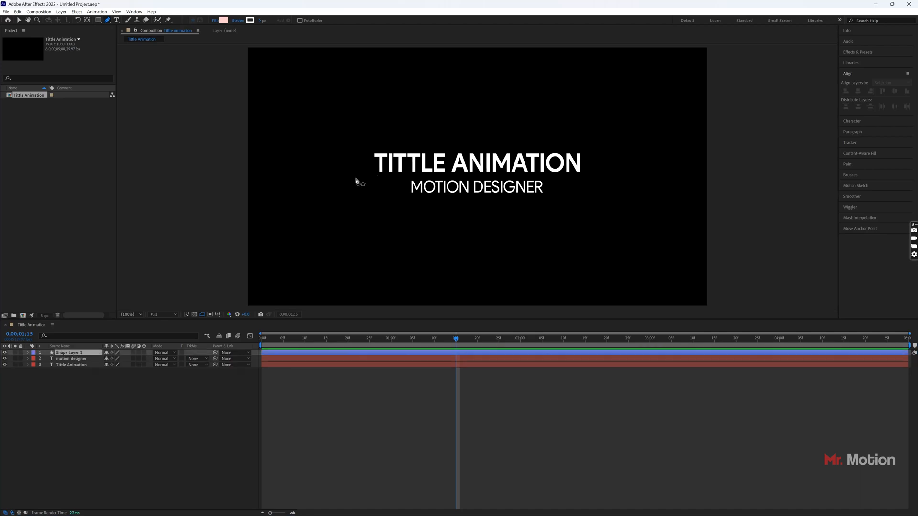
pyautogui.click(591, 178)
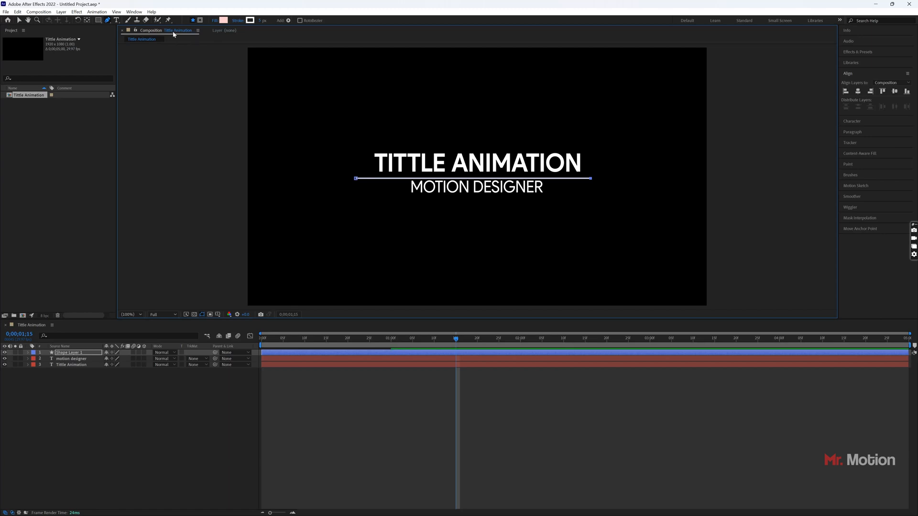
pyautogui.click(215, 23)
pyautogui.click(203, 112)
pyautogui.click(226, 154)
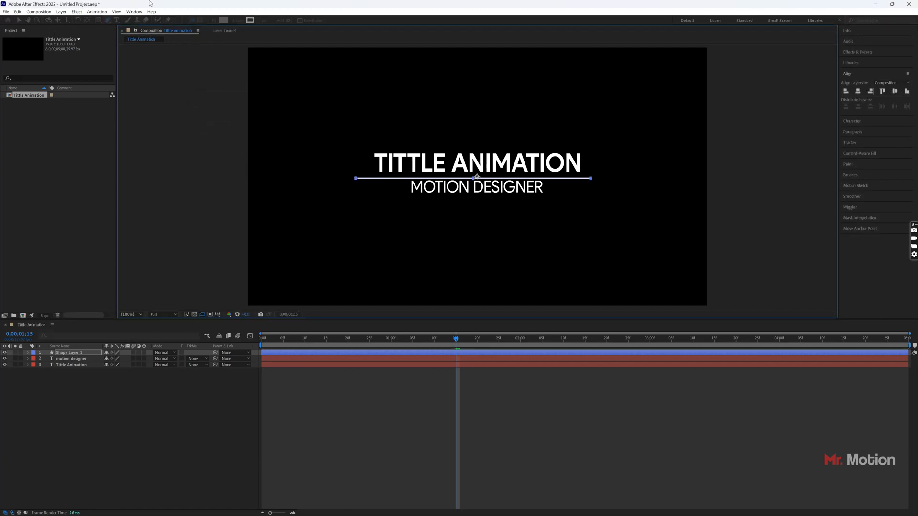
# Step: Try a stroke width of 8 px on the line
pyautogui.click(321, 20)
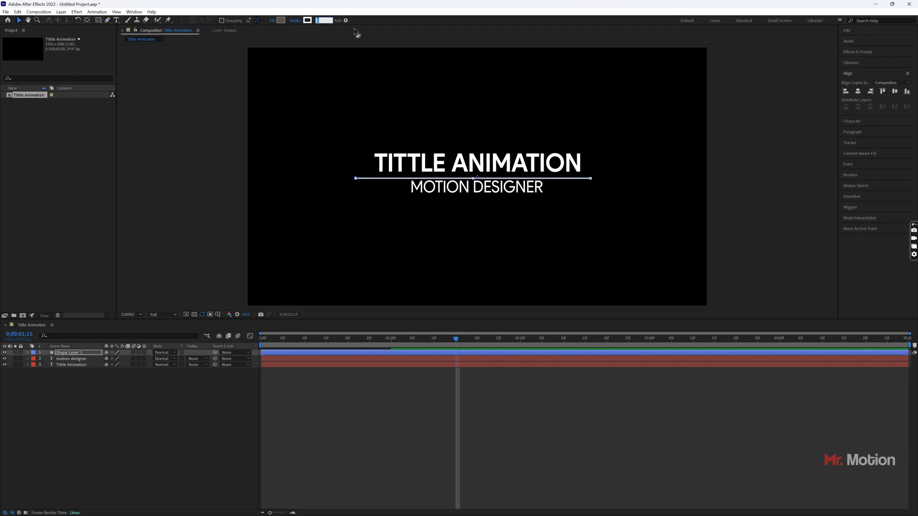
pyautogui.write('8')
pyautogui.press('Return')
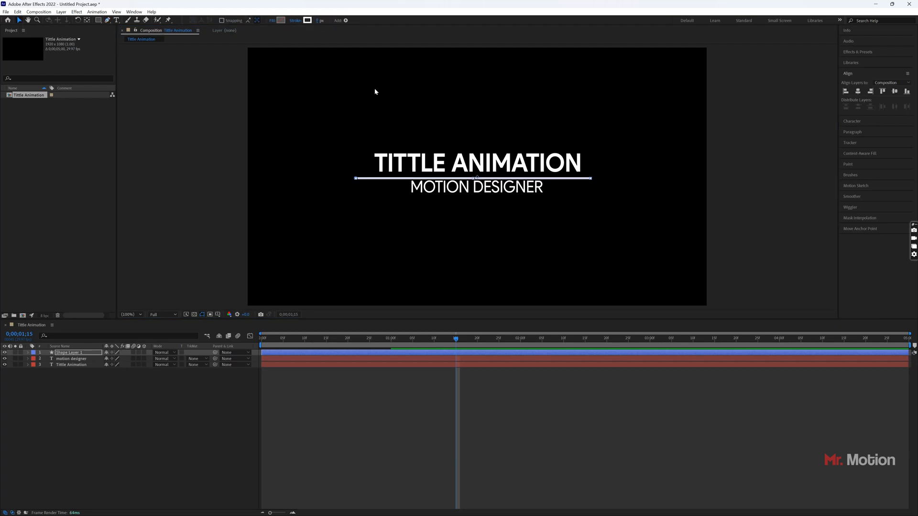
# Step: Set the line's stroke width to 5 px
pyautogui.click(318, 21)
pyautogui.write('5')
pyautogui.press('Return')
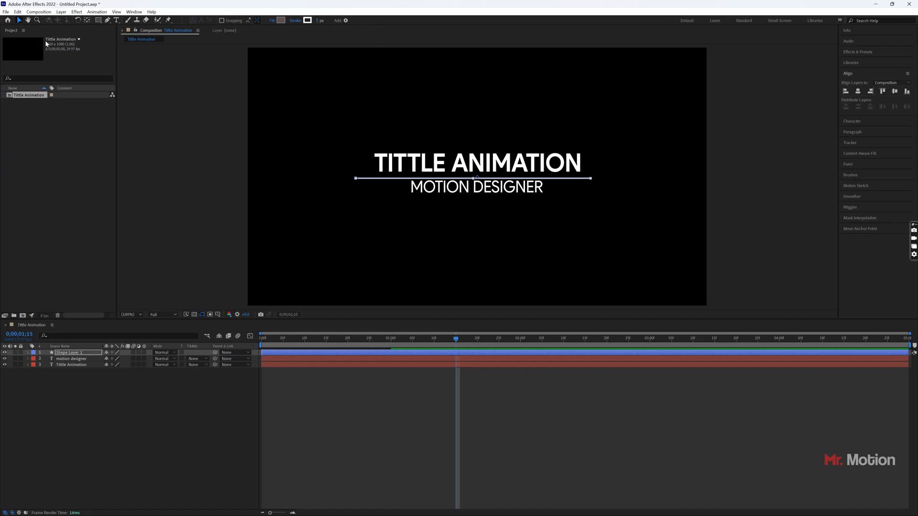
# Step: Centre the line horizontally in the composition and nudge it slightly upward between the two text lines
pyautogui.click(858, 91)
pyautogui.press('Up')
pyautogui.press('Up')
pyautogui.press('Up')
pyautogui.press('Up')
pyautogui.press('Up')
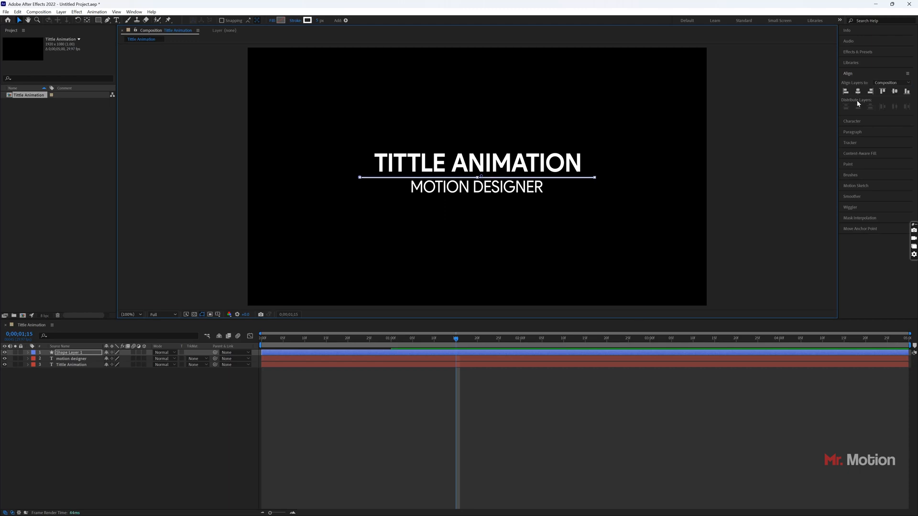
pyautogui.press('Up')
pyautogui.press('Up')
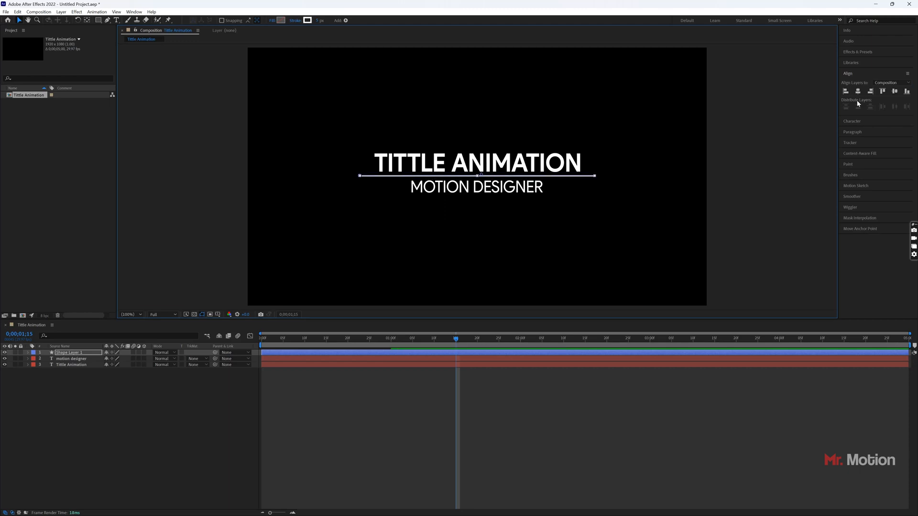
pyautogui.press('Down')
pyautogui.press('Down')
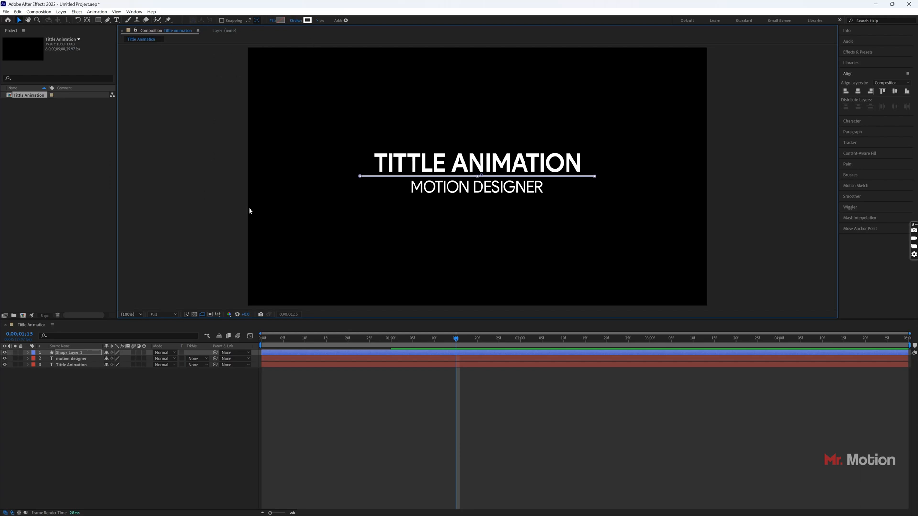
pyautogui.click(204, 405)
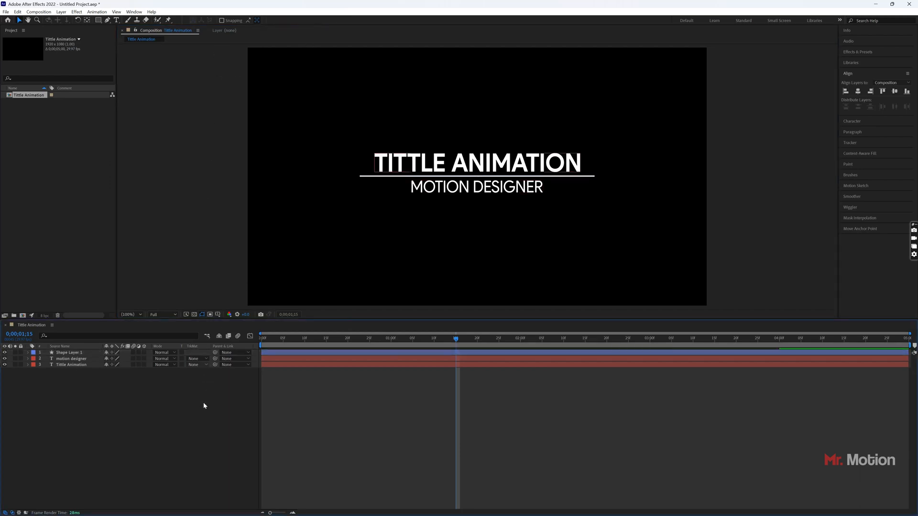
pyautogui.click(376, 177)
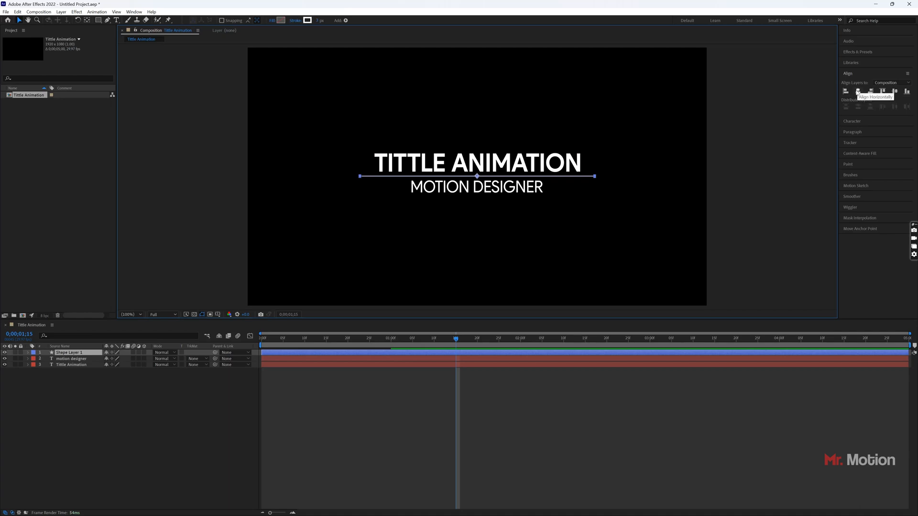
pyautogui.click(858, 91)
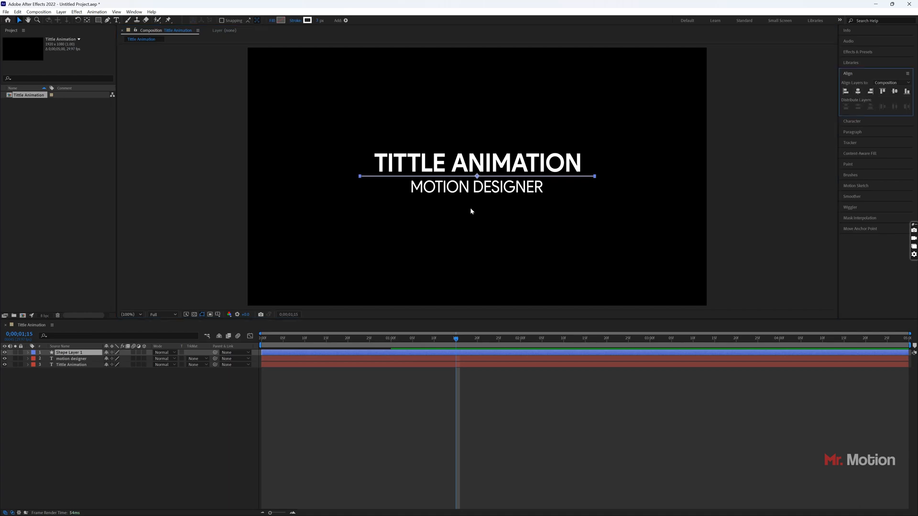
# Step: Expand the line's stroke properties in Shape Layer 1 and set its Line Cap to Round Cap
pyautogui.click(28, 353)
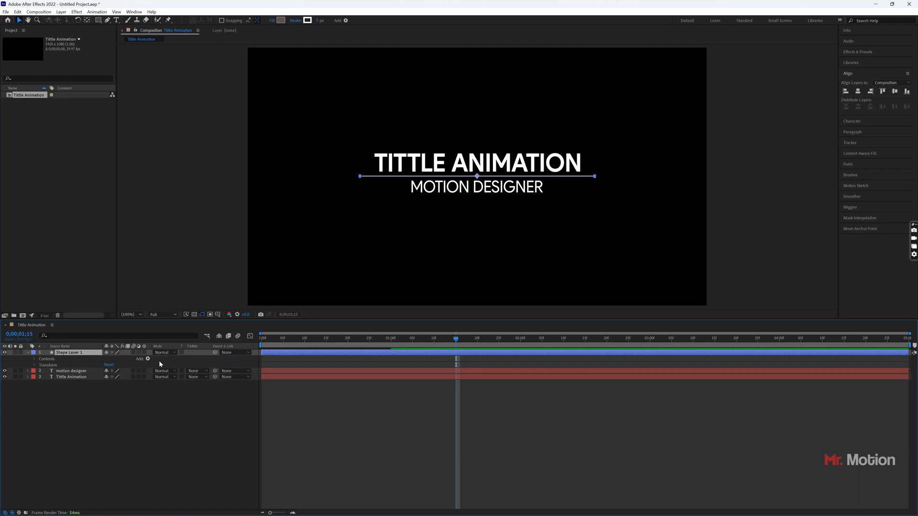
pyautogui.click(34, 359)
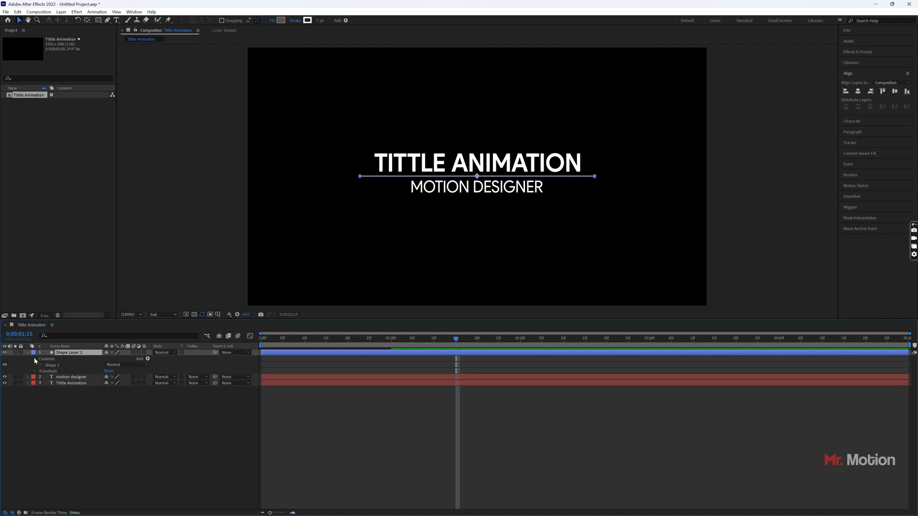
pyautogui.click(41, 366)
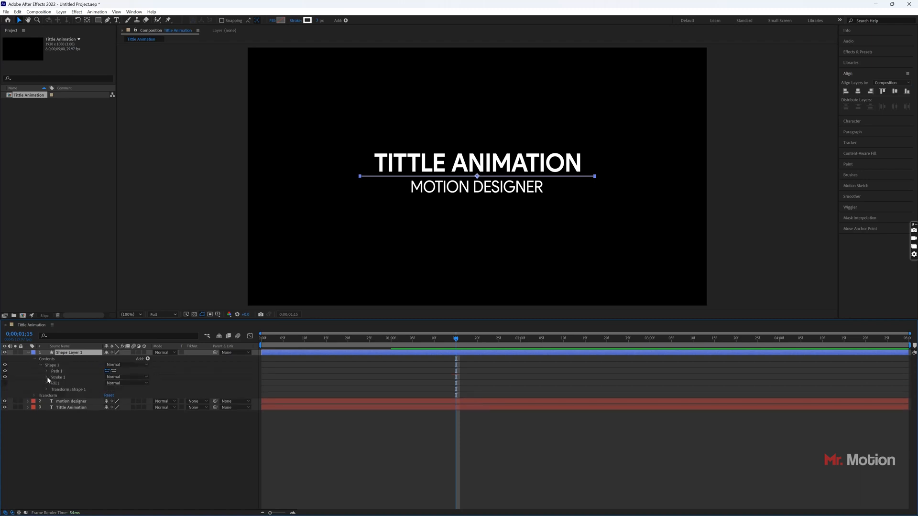
pyautogui.click(46, 377)
pyautogui.click(126, 408)
pyautogui.click(134, 425)
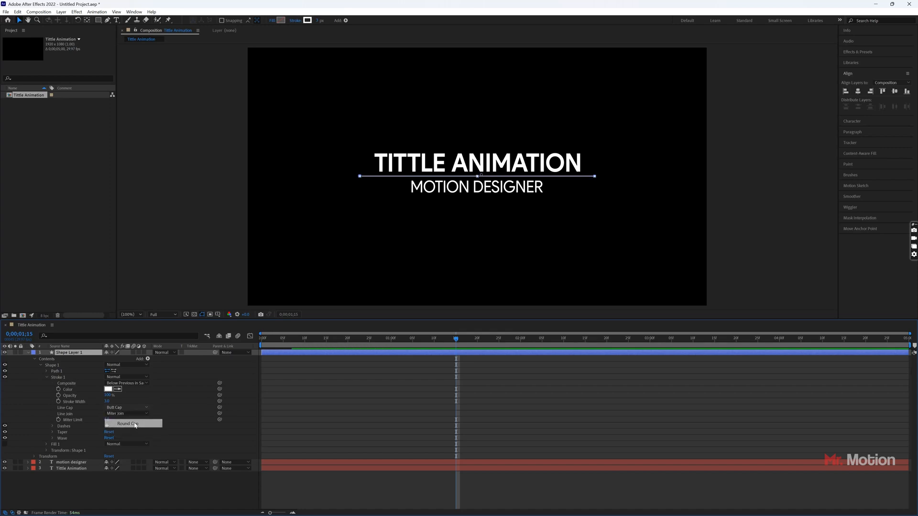
# Step: Collapse the line's shape properties, add Trim Paths to Shape Layer 1 and expand the Trim Paths settings
pyautogui.click(40, 366)
pyautogui.click(35, 360)
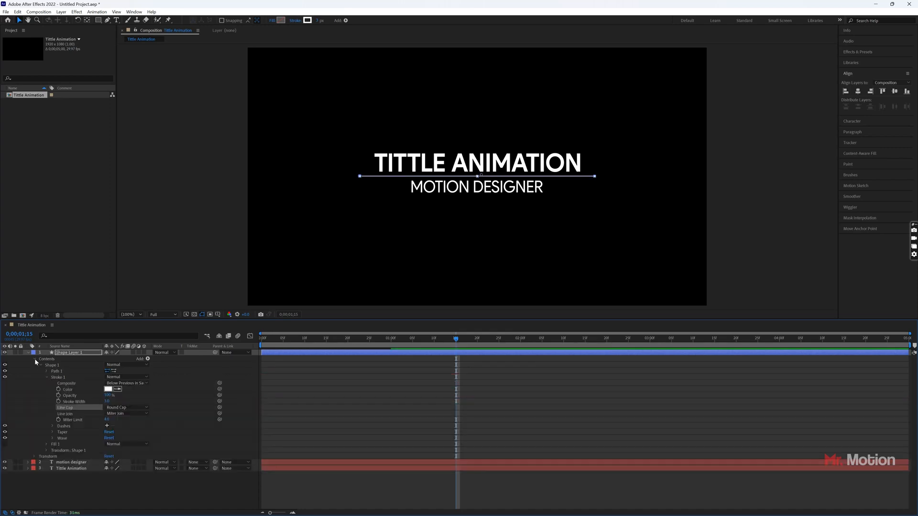
pyautogui.click(35, 359)
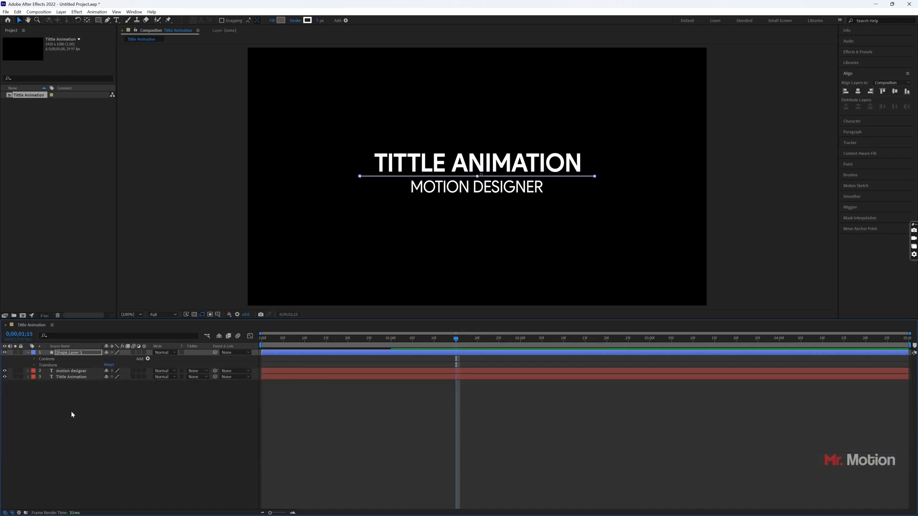
pyautogui.click(148, 358)
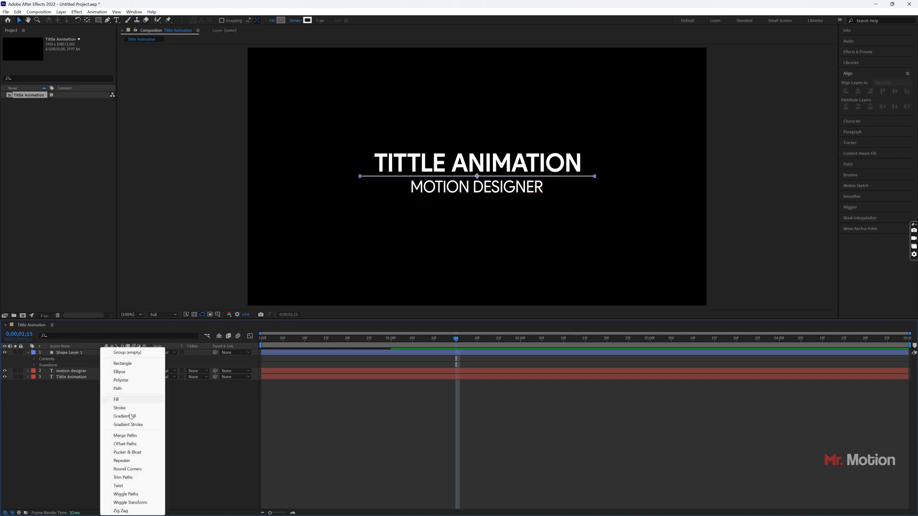
pyautogui.click(136, 477)
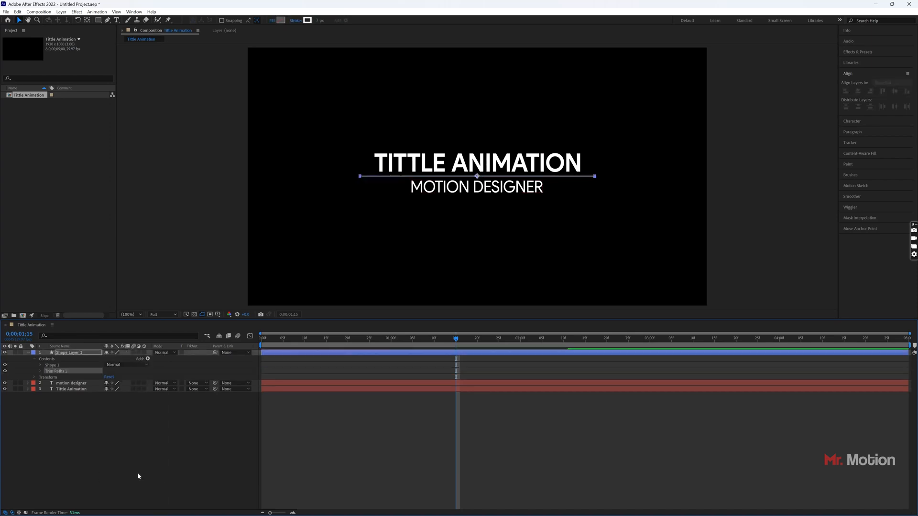
pyautogui.click(40, 371)
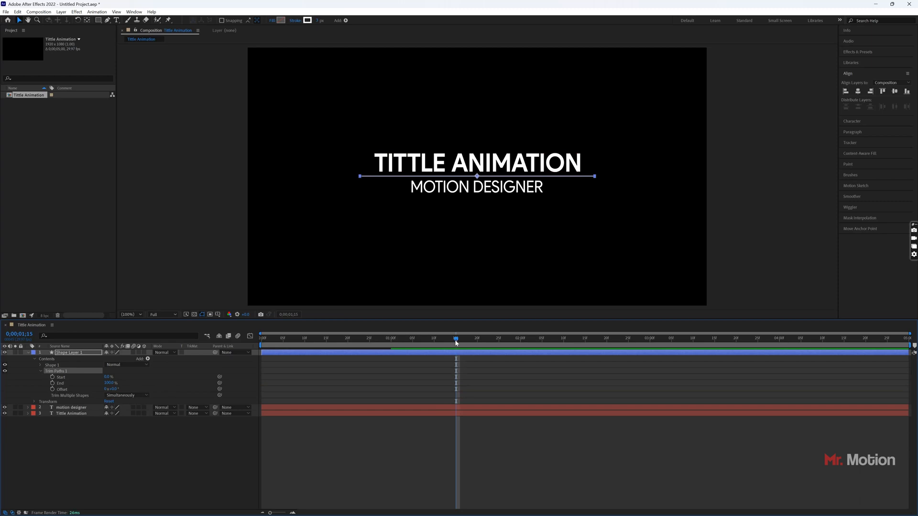
# Step: Set a Trim Paths End keyframe of 0% at the start of the composition
pyautogui.press('Home')
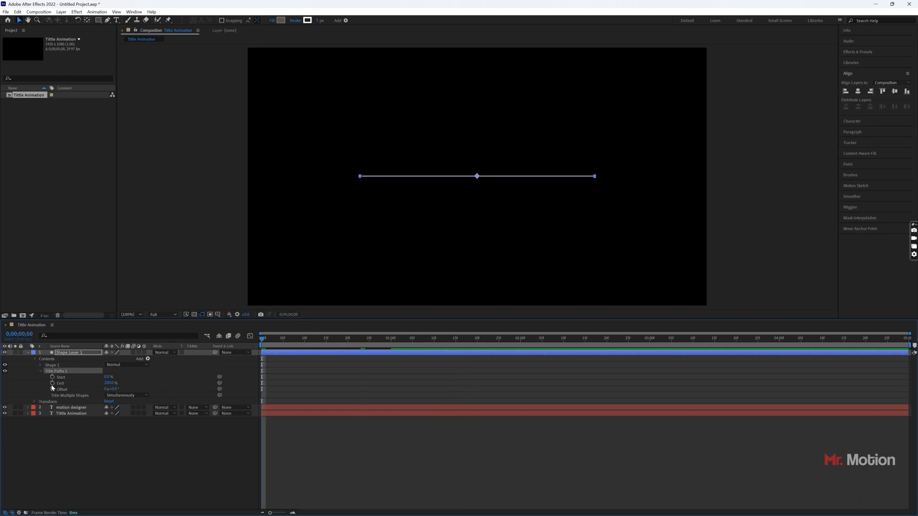
pyautogui.click(53, 383)
pyautogui.click(109, 384)
pyautogui.write('0')
pyautogui.press('Return')
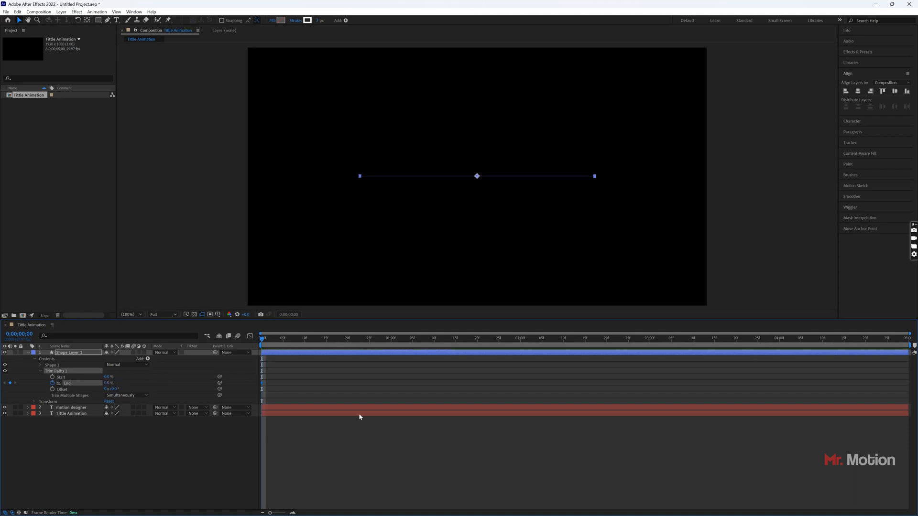
# Step: Set a Trim Paths End keyframe of 100% at 0;00;01;00
pyautogui.moveTo(305, 347); pyautogui.dragTo(391, 344)
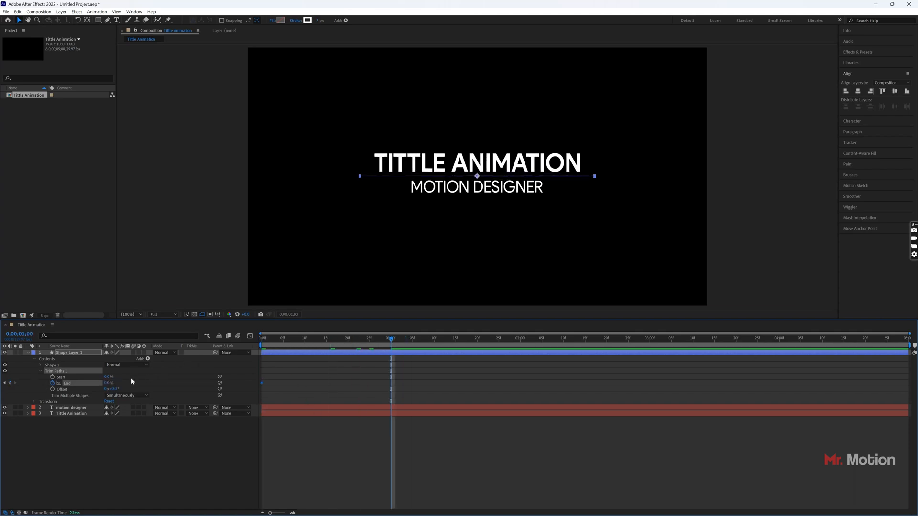
pyautogui.click(108, 383)
pyautogui.write('100')
pyautogui.press('Return')
pyautogui.click(328, 445)
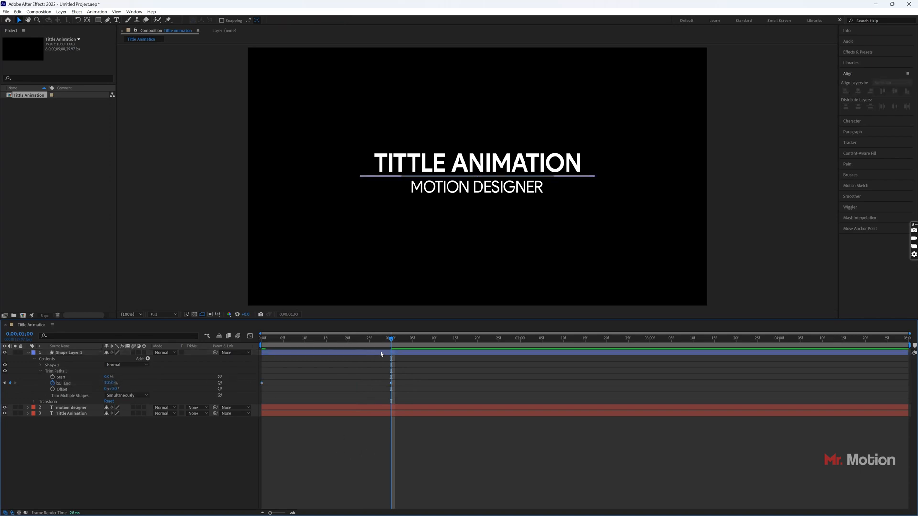
# Step: Apply Easy Ease to both Trim Paths End keyframes of the line
pyautogui.press('Home')
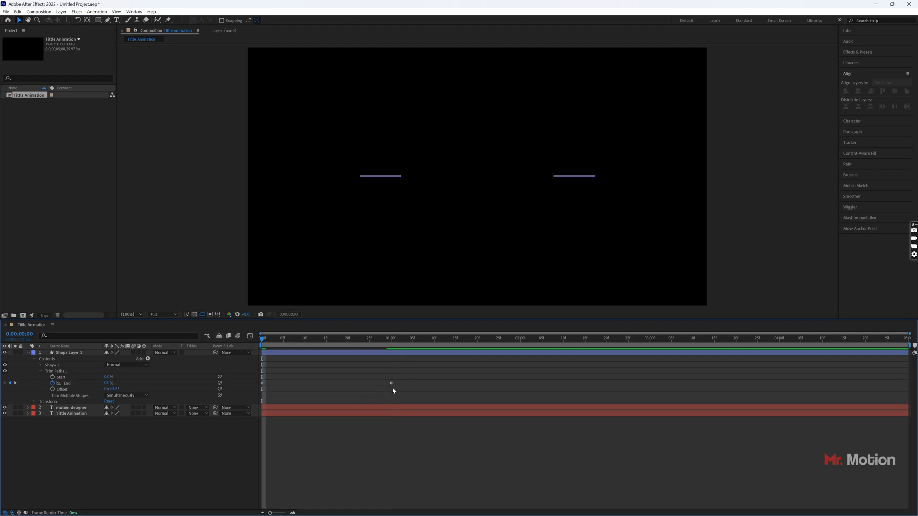
pyautogui.moveTo(400, 379); pyautogui.dragTo(261, 390)
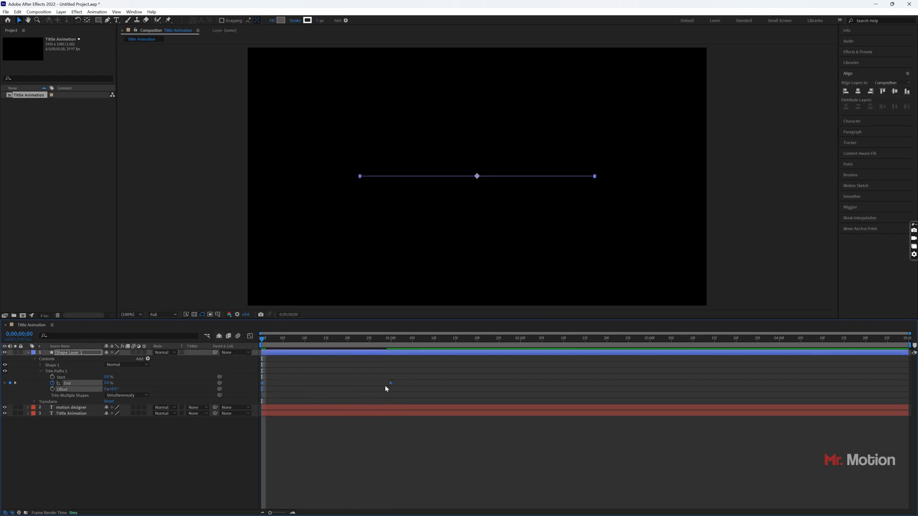
pyautogui.rightClick(390, 386)
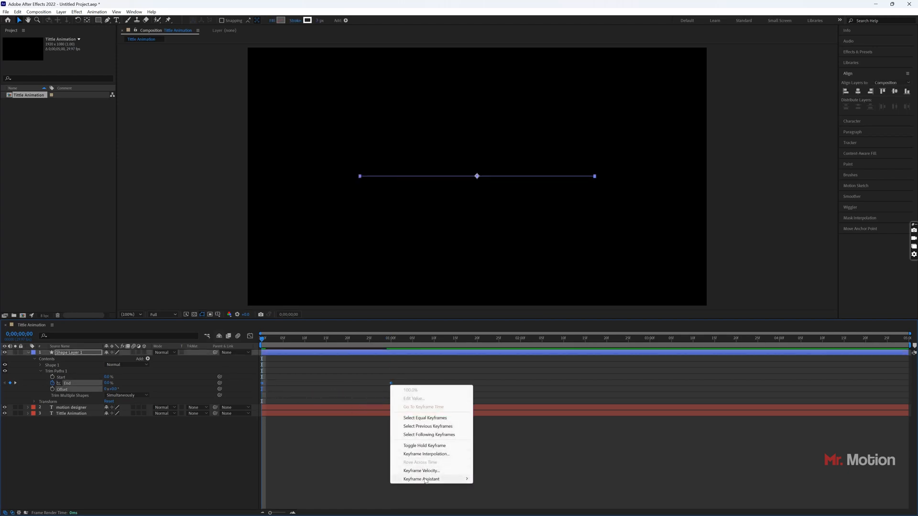
pyautogui.moveTo(431, 480)
pyautogui.click(495, 429)
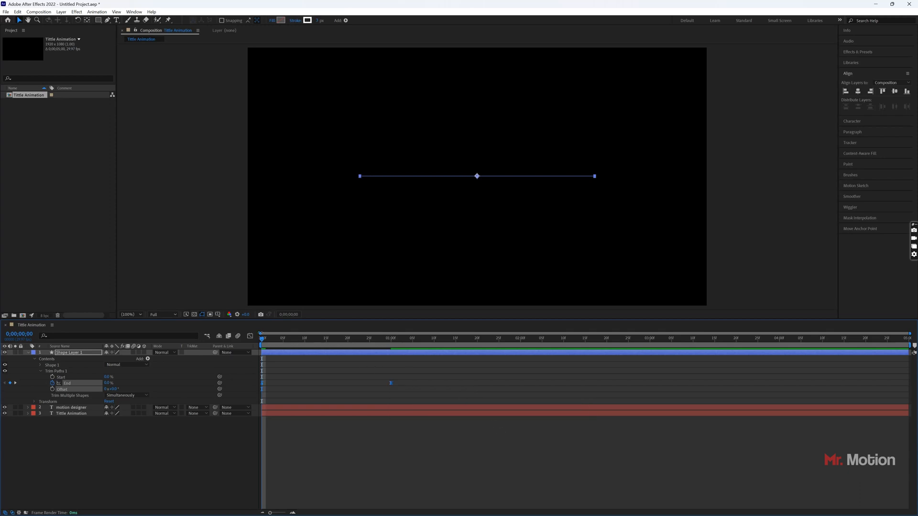
# Step: Adjust the line's End easing curve in the Graph Editor for a faster start and slower finish, and preview the animation
pyautogui.click(249, 335)
pyautogui.moveTo(381, 498); pyautogui.dragTo(325, 489)
pyautogui.click(250, 337)
pyautogui.click(182, 435)
pyautogui.click(29, 353)
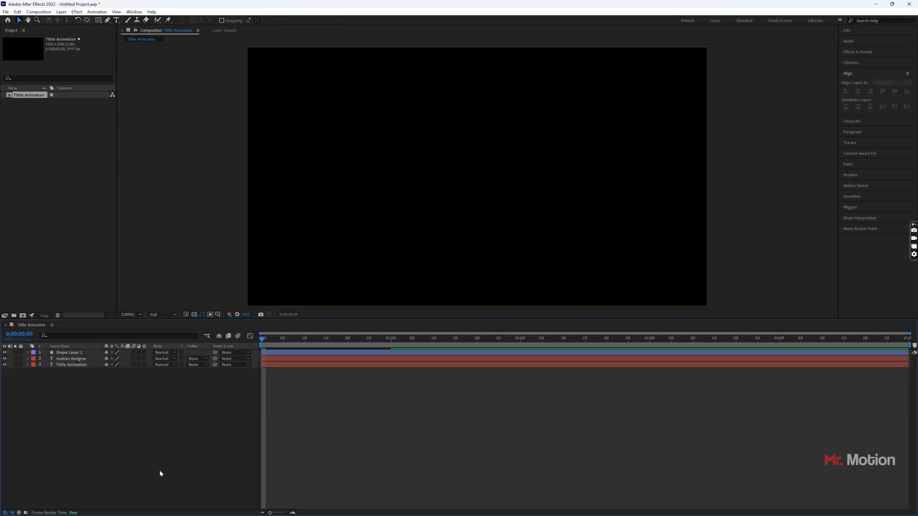
pyautogui.press('space')
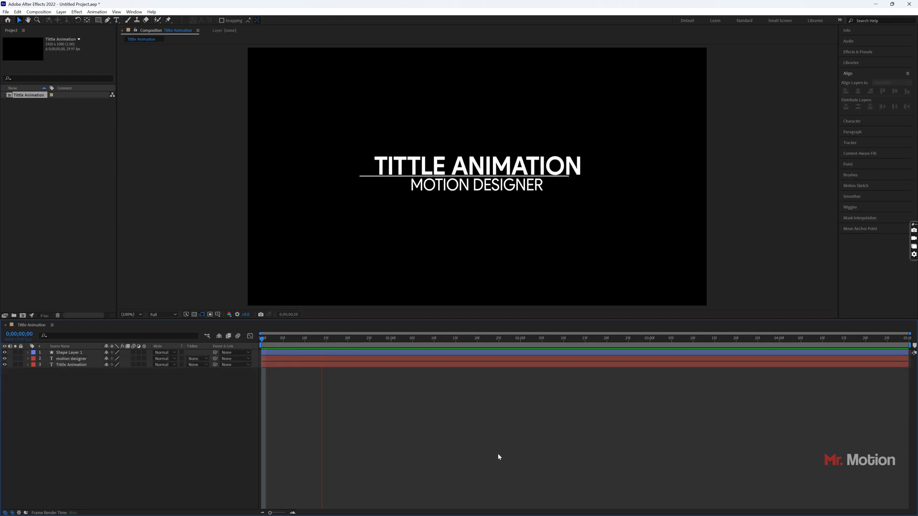
pyautogui.press('space')
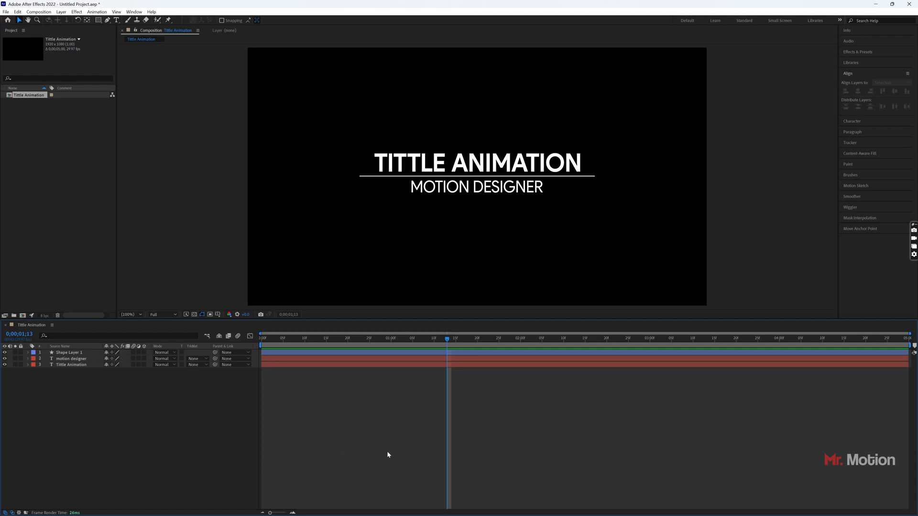
# Step: Draw a rectangle shape around the "TITTLE ANIMATION" text and set its stroke to None
pyautogui.click(98, 20)
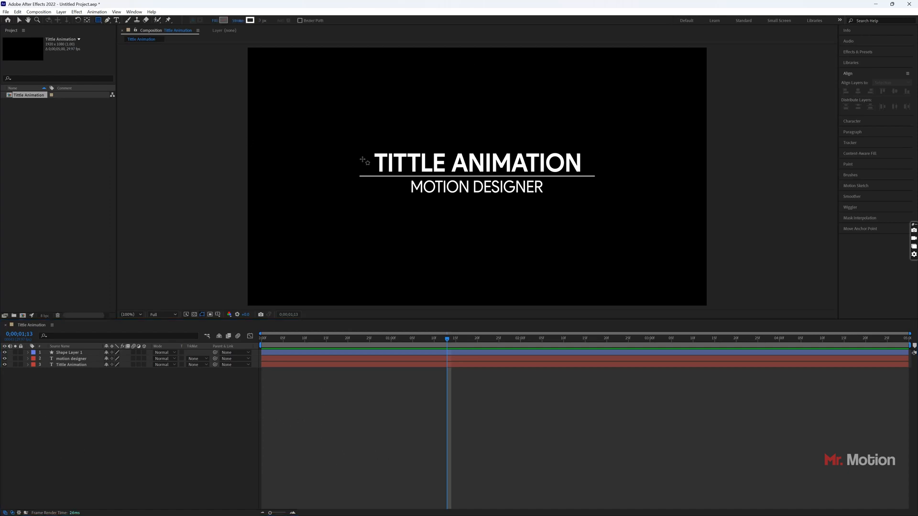
pyautogui.moveTo(364, 148); pyautogui.dragTo(595, 174)
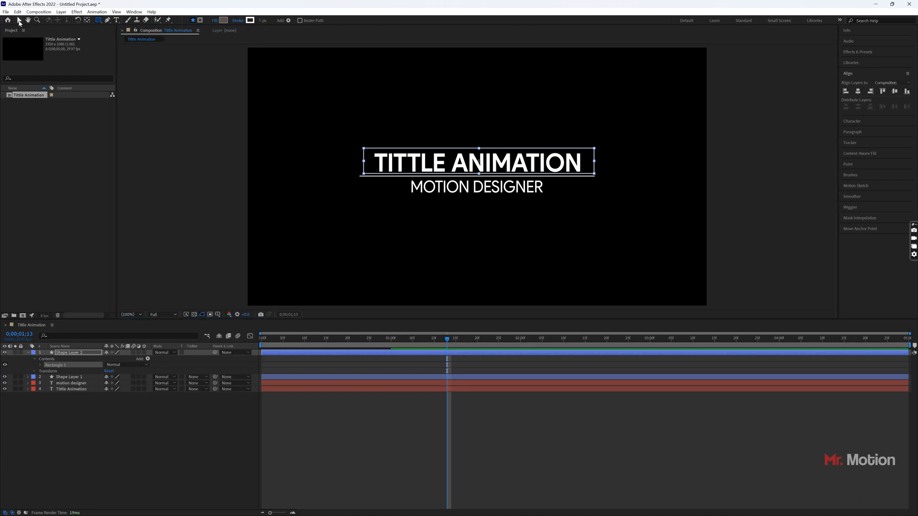
pyautogui.click(19, 21)
pyautogui.click(307, 21)
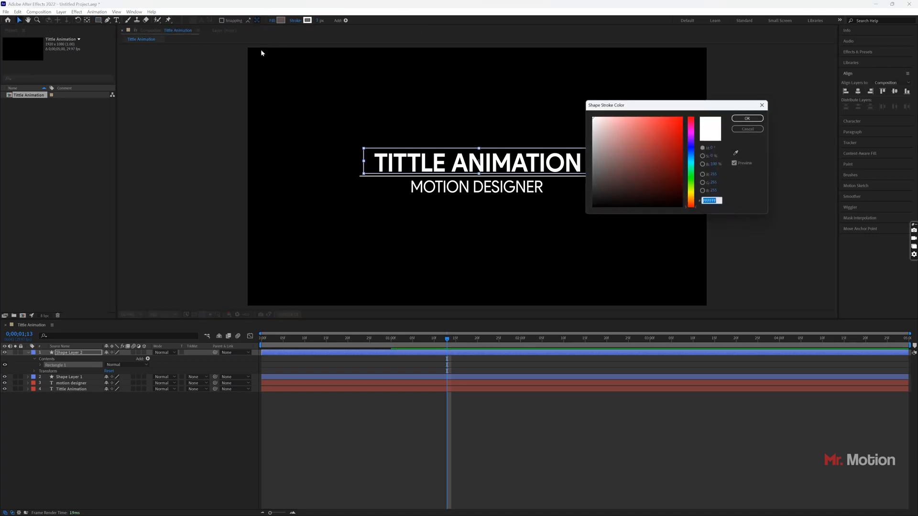
pyautogui.press('Return')
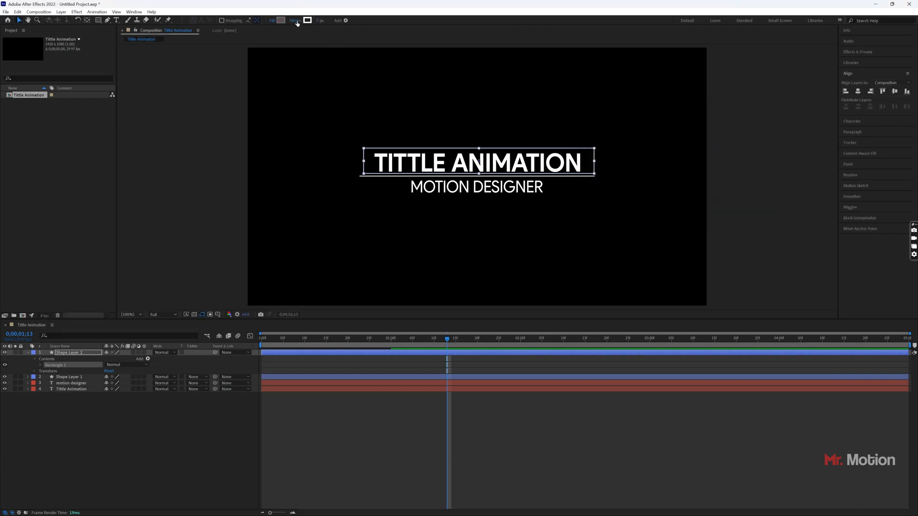
pyautogui.click(295, 21)
pyautogui.click(201, 111)
pyautogui.click(231, 154)
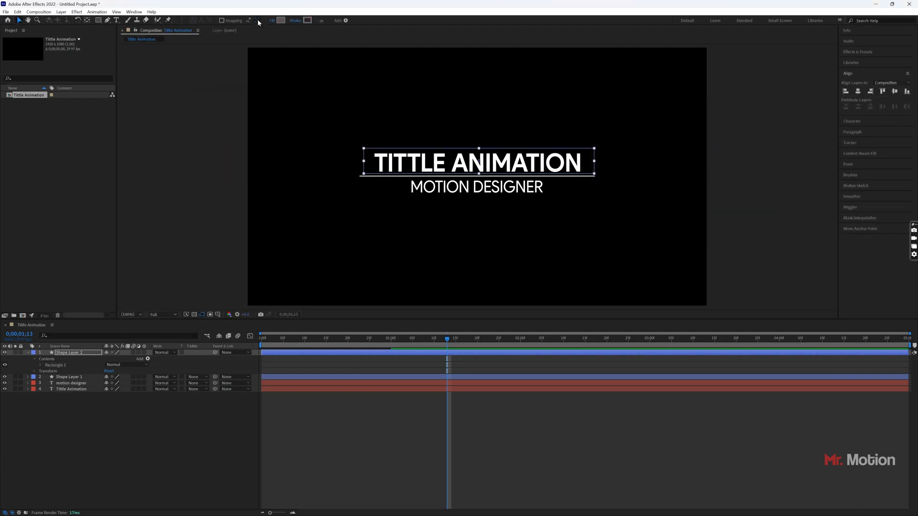
# Step: Fill the rectangle with an orange-red colour and move its layer below the Tittle Animation text layer
pyautogui.click(281, 20)
pyautogui.moveTo(670, 138)
pyautogui.mouseDown()
pyautogui.moveTo(689, 139)
pyautogui.moveTo(705, 197)
pyautogui.mouseUp()
pyautogui.click(693, 205)
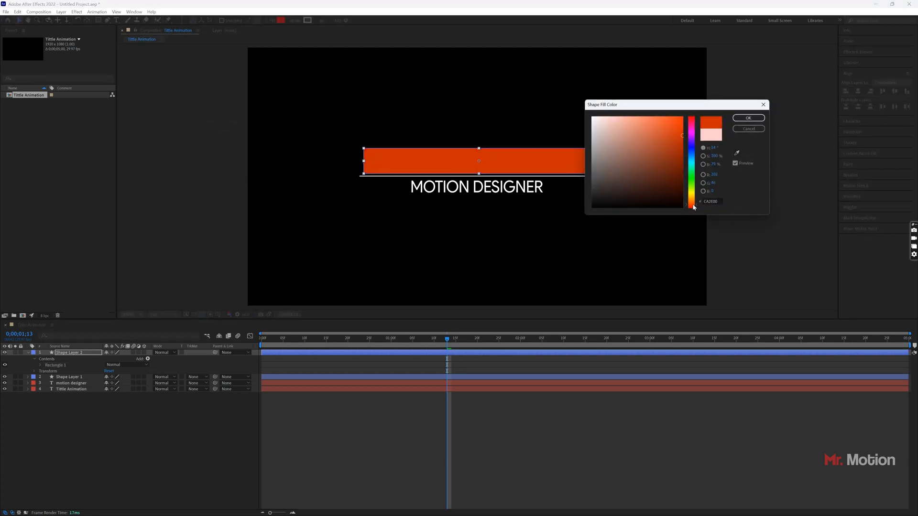
pyautogui.click(692, 207)
pyautogui.click(683, 136)
pyautogui.moveTo(676, 136); pyautogui.dragTo(671, 136)
pyautogui.click(749, 118)
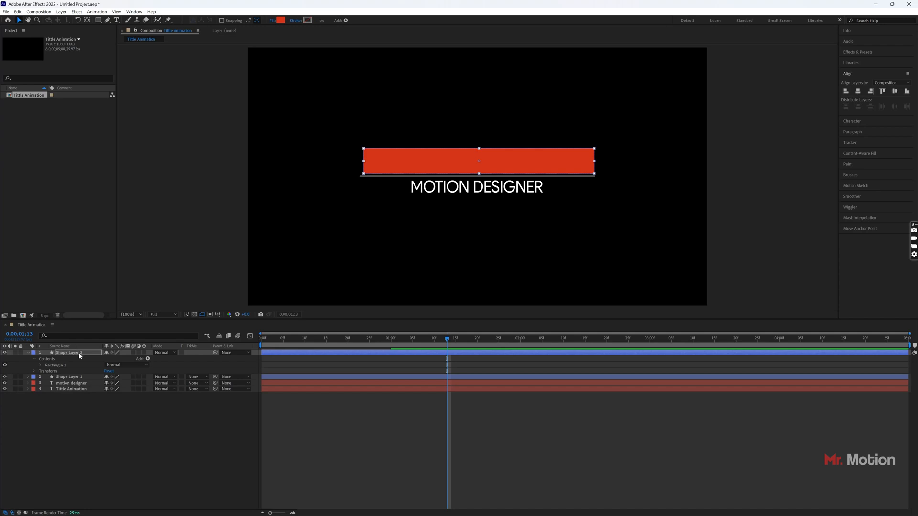
pyautogui.moveTo(80, 356); pyautogui.dragTo(76, 398)
pyautogui.click(110, 431)
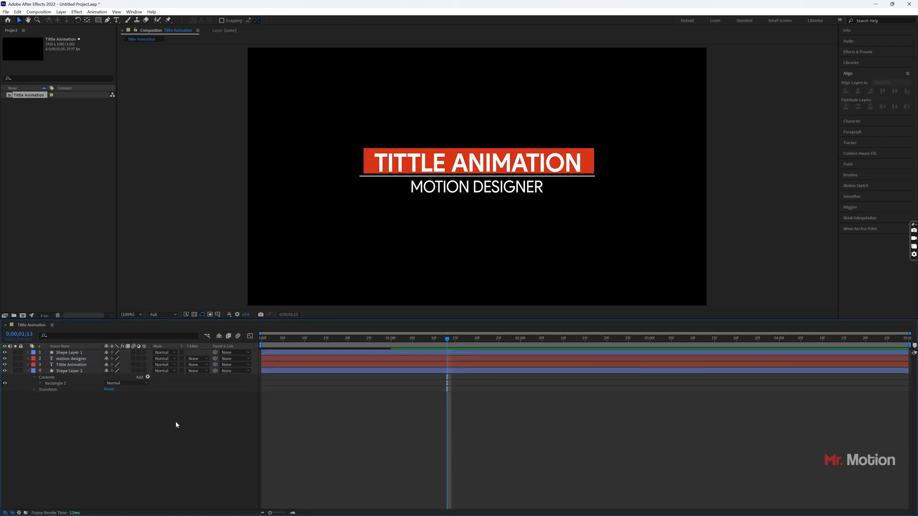
# Step: Reduce the red rectangle's height slightly from its upper edge and centre it horizontally in the composition
pyautogui.click(367, 168)
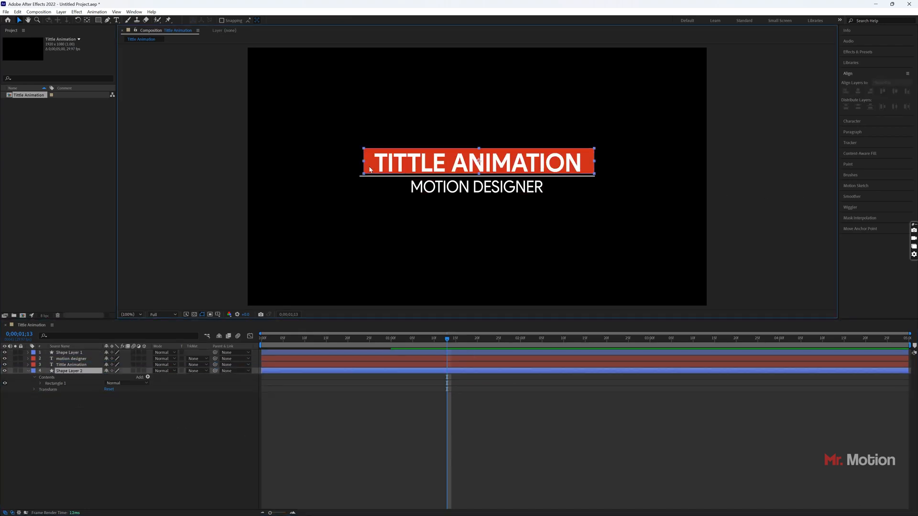
pyautogui.moveTo(481, 153); pyautogui.dragTo(481, 155)
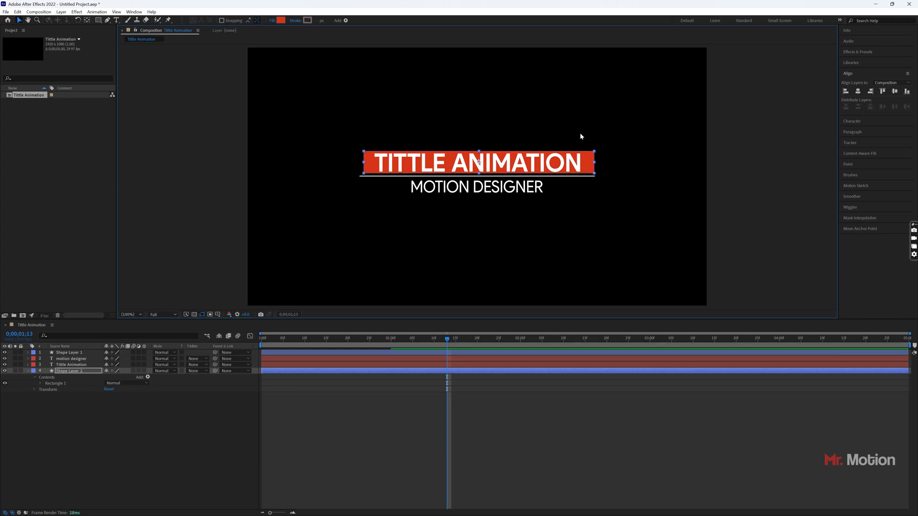
pyautogui.click(772, 155)
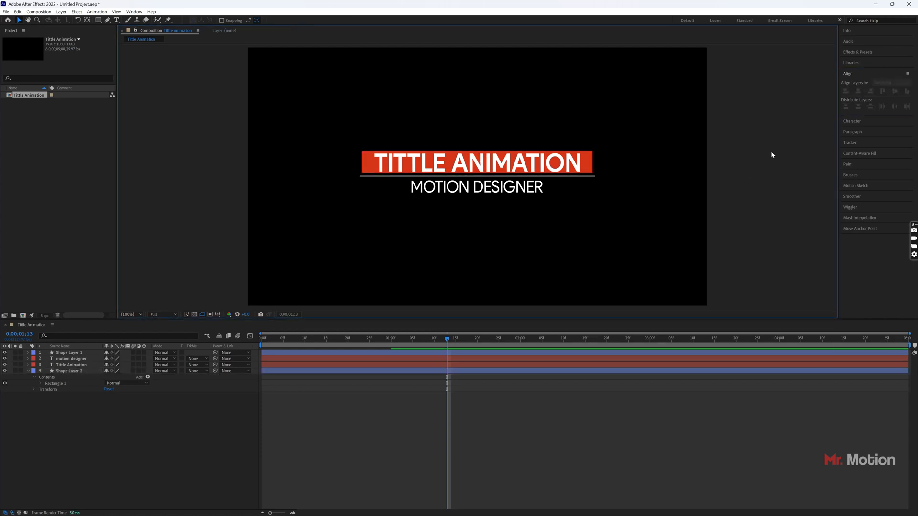
pyautogui.click(588, 167)
pyautogui.click(730, 149)
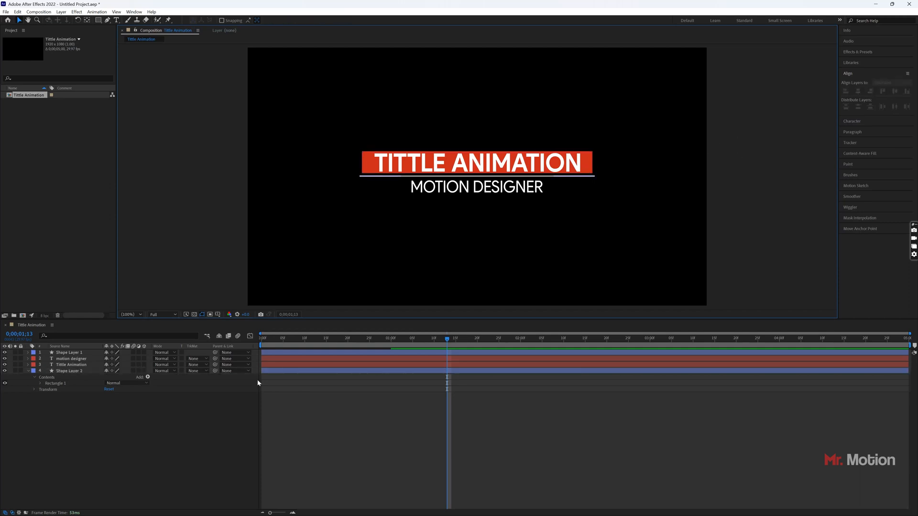
# Step: Reveal the Scale of Shape Layer 2, add a Scale keyframe at 0;00;01;00 and return the playhead to the start
pyautogui.click(40, 384)
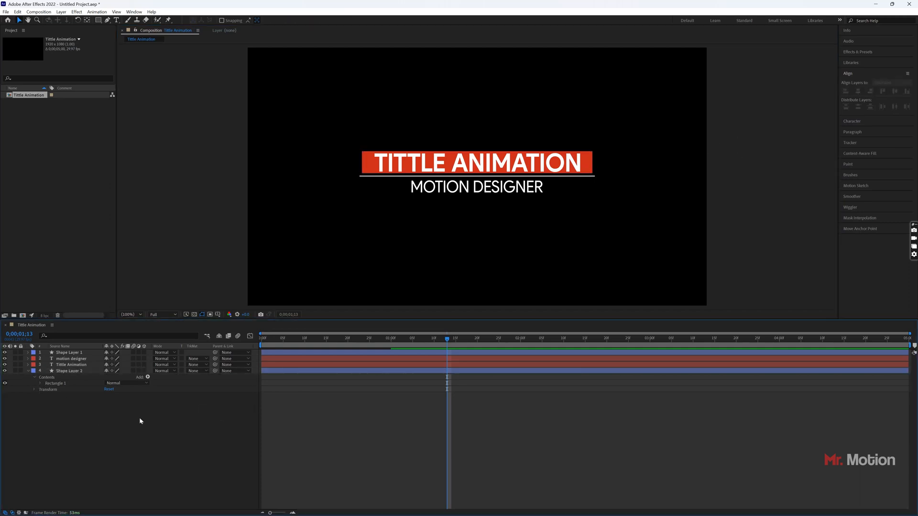
pyautogui.click(28, 371)
pyautogui.click(82, 373)
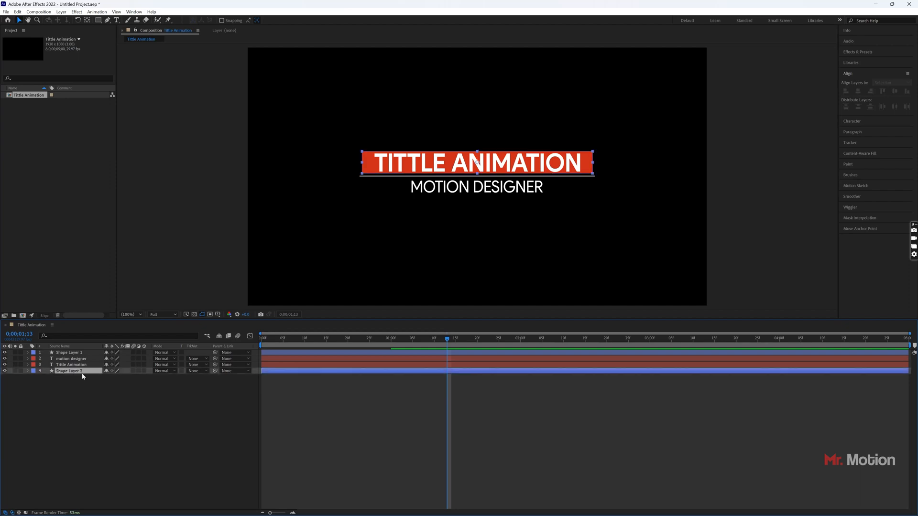
pyautogui.press('s')
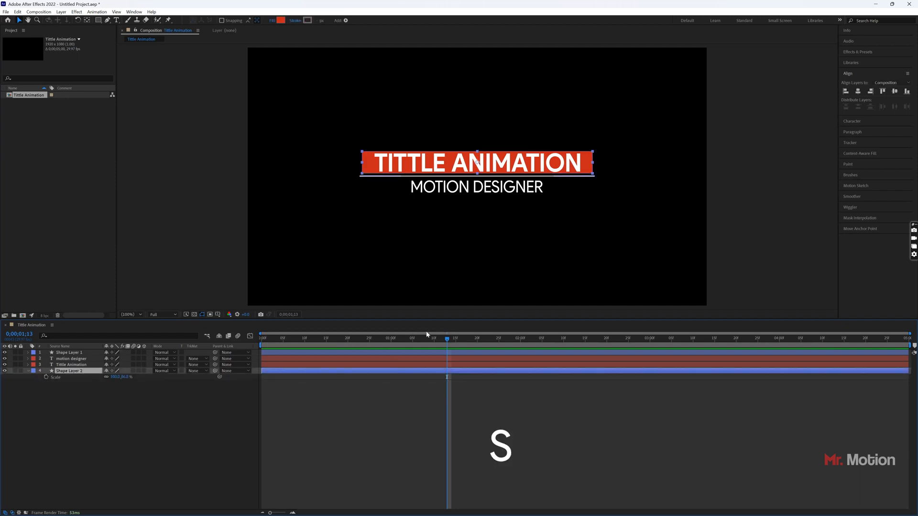
pyautogui.moveTo(446, 342); pyautogui.dragTo(223, 357)
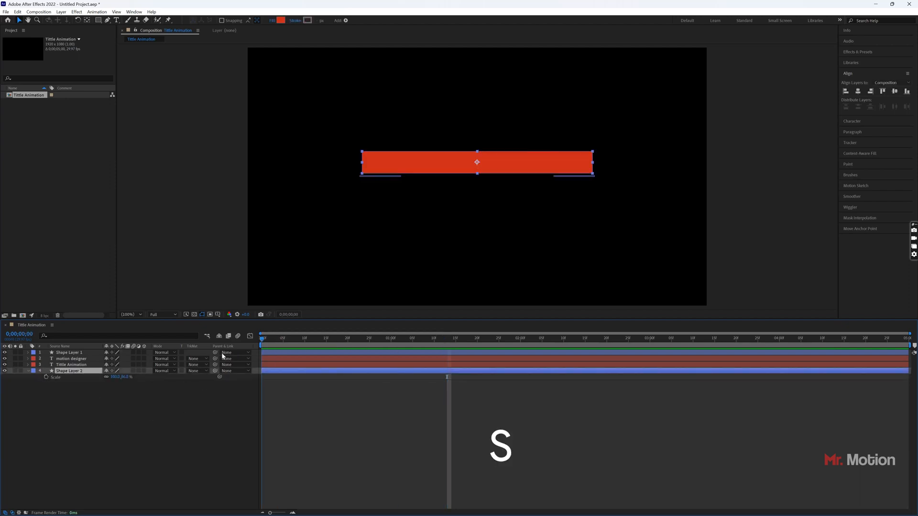
pyautogui.click(176, 439)
pyautogui.moveTo(278, 344); pyautogui.dragTo(391, 344)
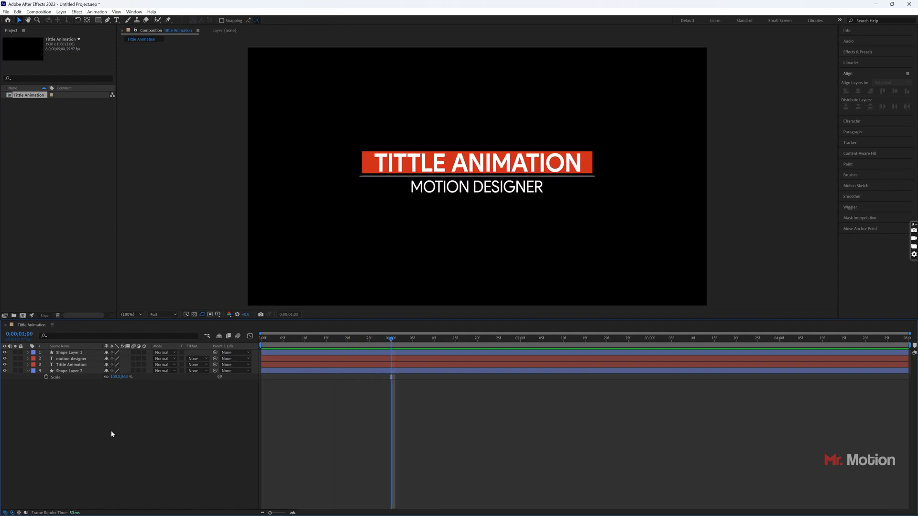
pyautogui.click(46, 377)
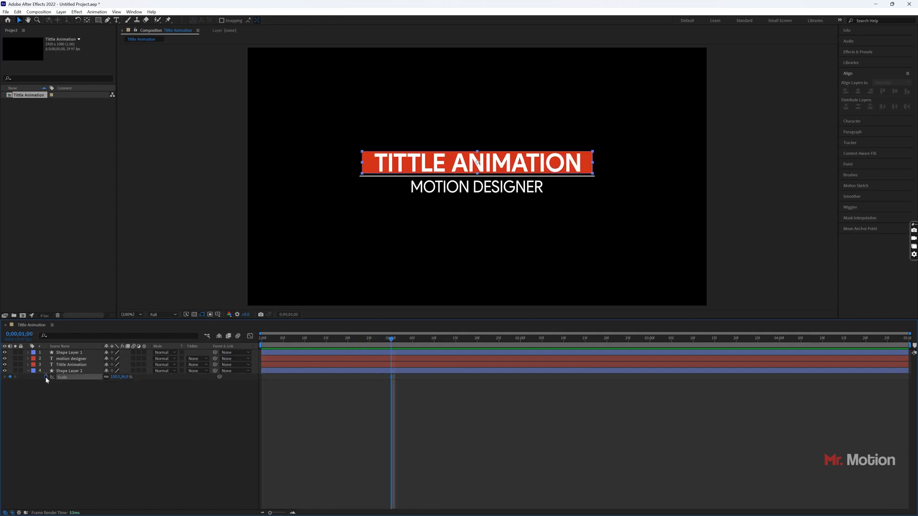
pyautogui.moveTo(391, 341); pyautogui.dragTo(234, 340)
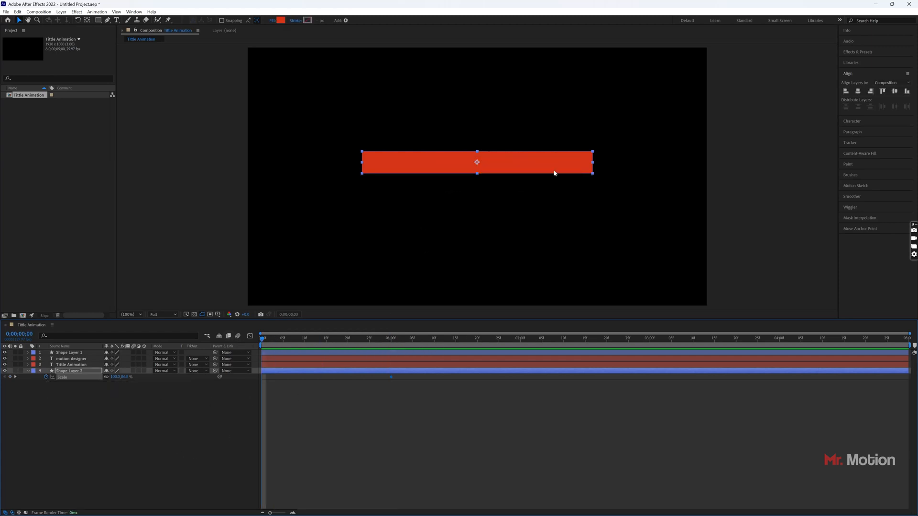
# Step: Move the anchor point of the red rectangle to the middle of its right edge and return to the Selection tool
pyautogui.press('y')
pyautogui.click(481, 166)
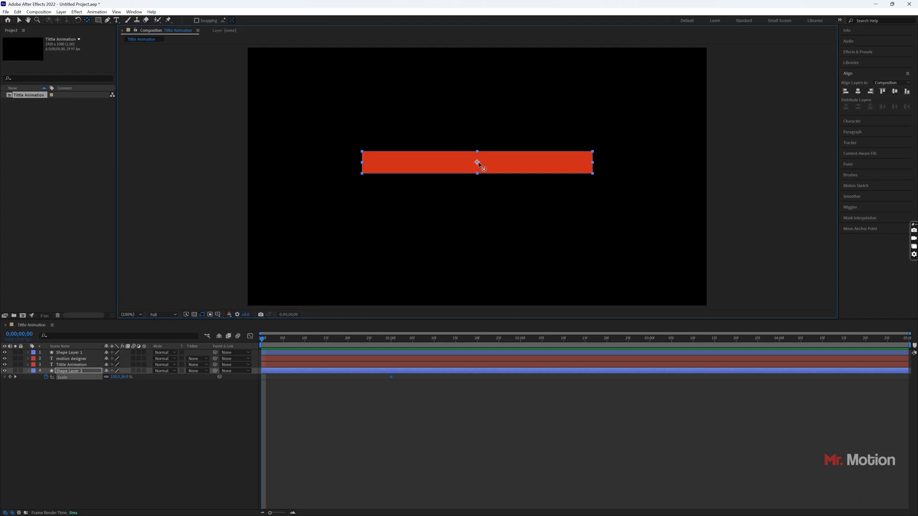
pyautogui.moveTo(521, 162); pyautogui.dragTo(593, 167)
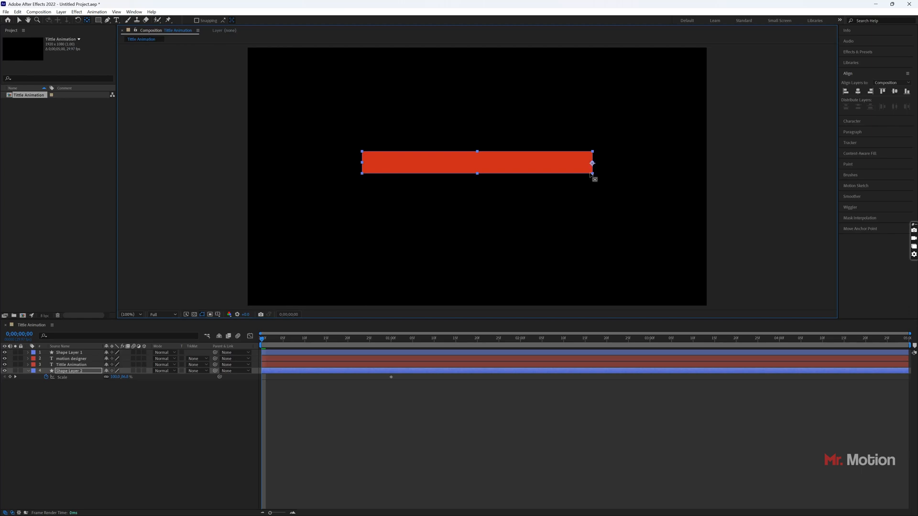
pyautogui.click(19, 20)
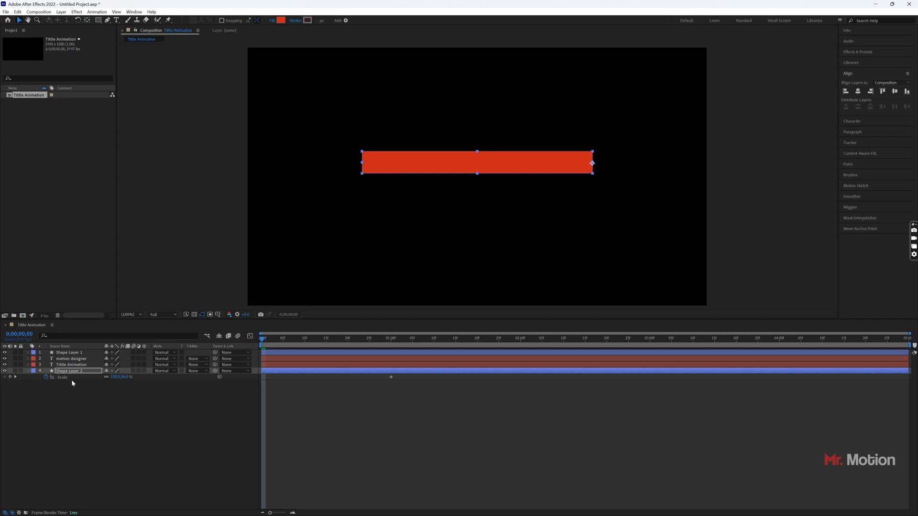
# Step: Unlink the Scale proportions of Shape Layer 2 and set its horizontal scale to 0% at 0;00;00;00
pyautogui.click(116, 377)
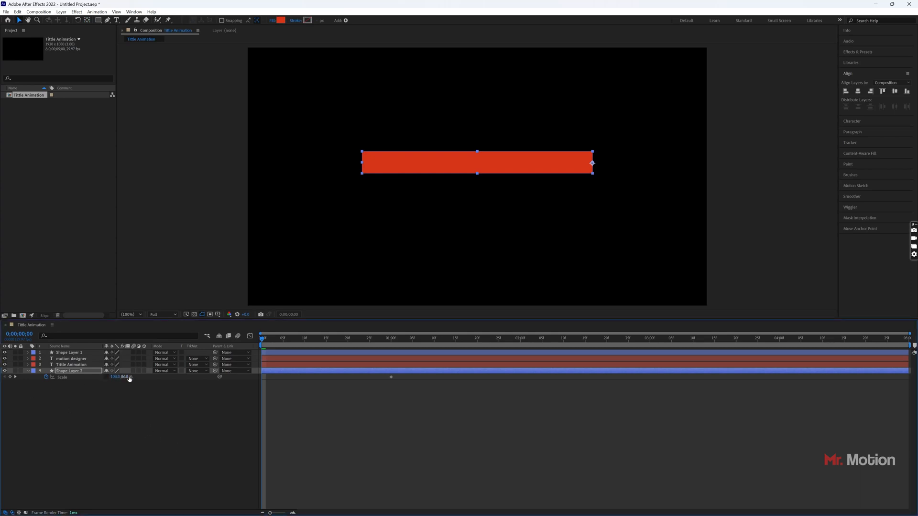
pyautogui.click(115, 378)
pyautogui.write('0')
pyautogui.press('Return')
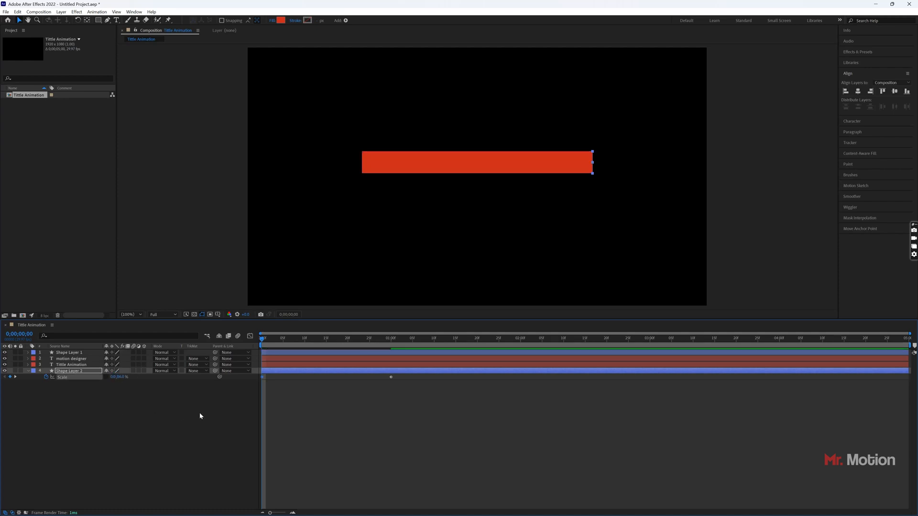
# Step: Apply Easy Ease to both Scale keyframes of Shape Layer 2
pyautogui.click(405, 384)
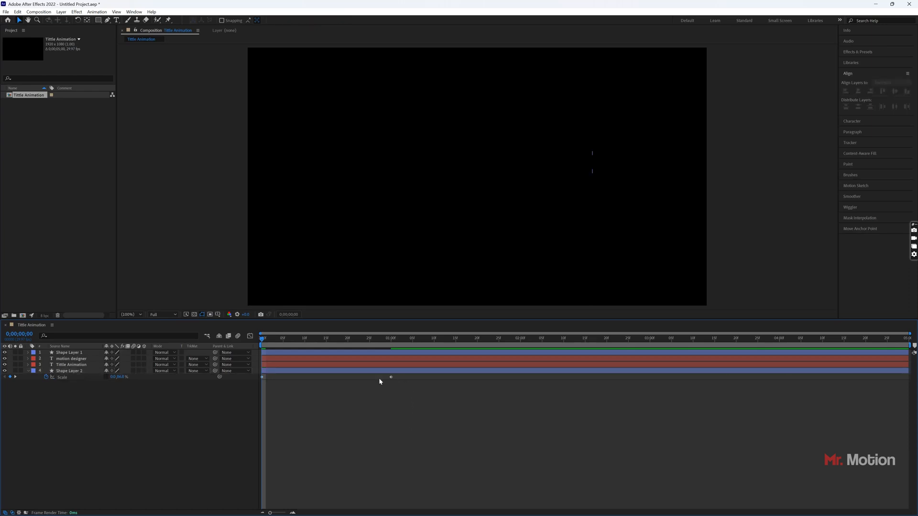
pyautogui.moveTo(402, 374); pyautogui.dragTo(260, 381)
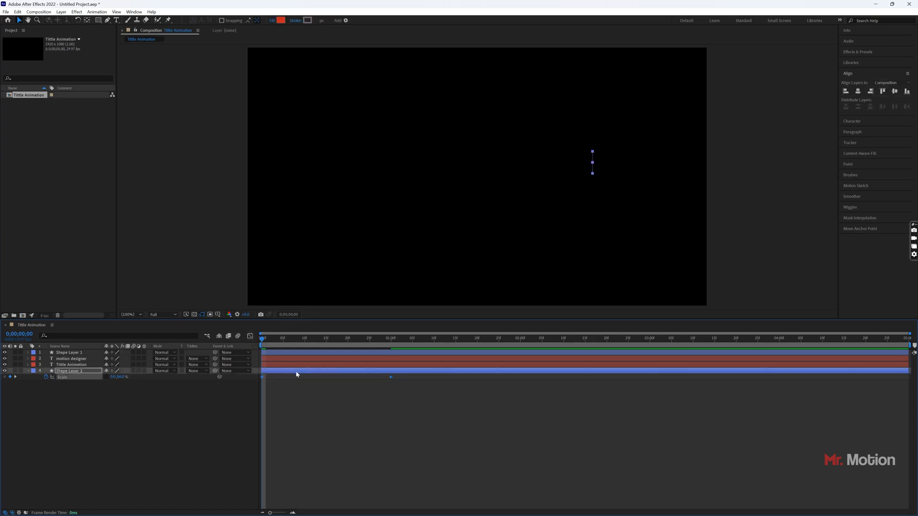
pyautogui.rightClick(391, 378)
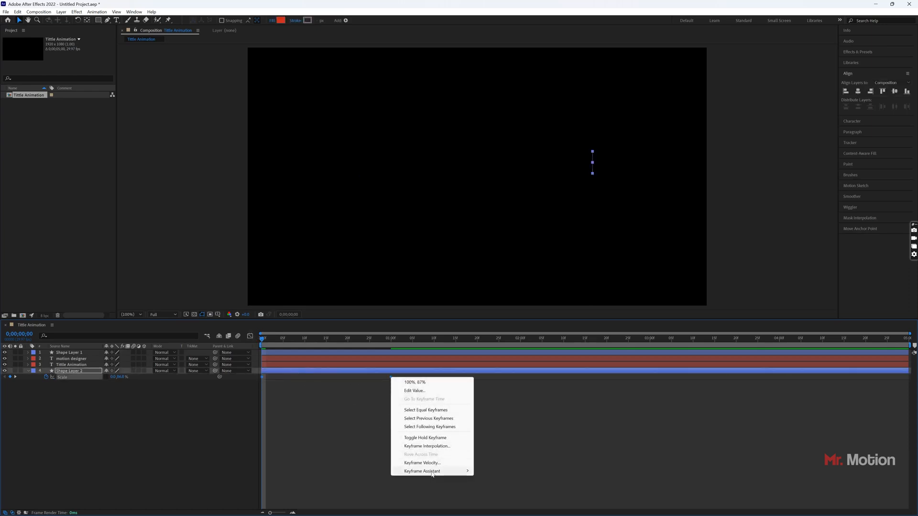
pyautogui.moveTo(434, 472)
pyautogui.click(495, 422)
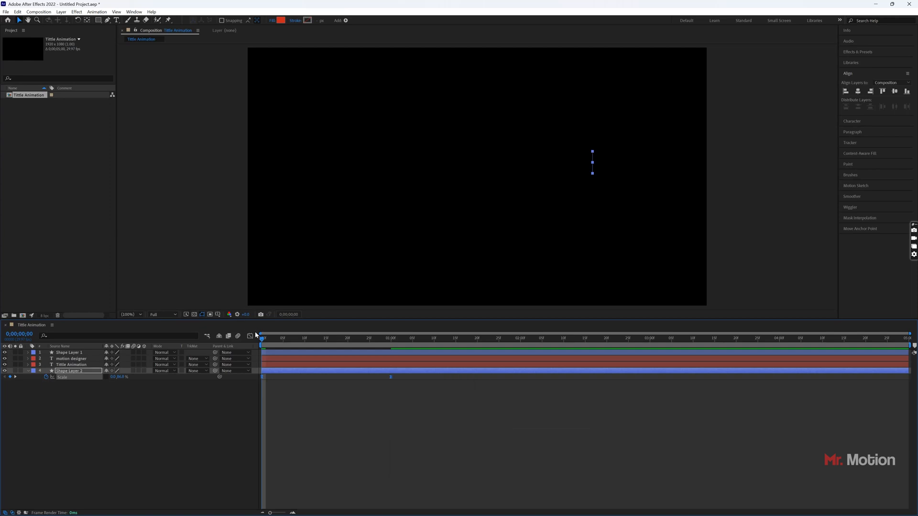
# Step: Shape the Scale speed graph of Shape Layer 2 with an early peak and a long slowdown, and close the Graph Editor
pyautogui.click(250, 336)
pyautogui.moveTo(410, 478); pyautogui.dragTo(325, 491)
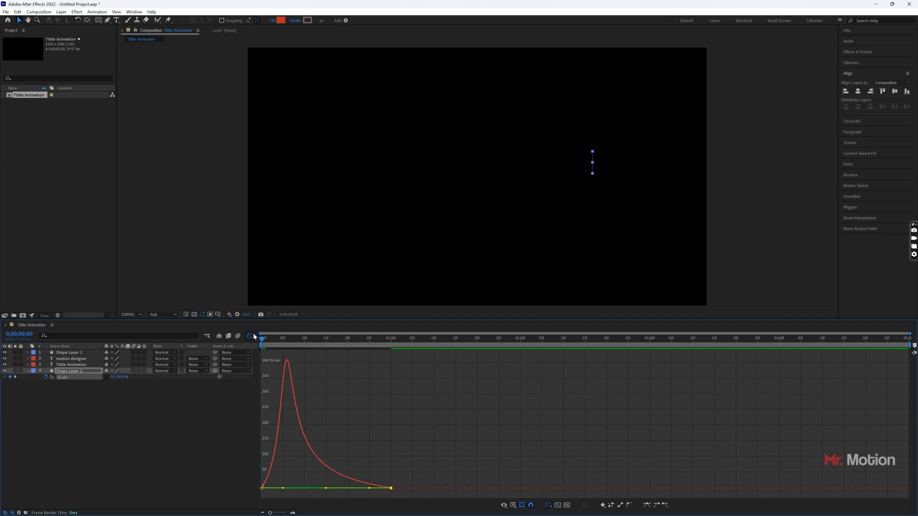
pyautogui.click(252, 335)
pyautogui.click(226, 405)
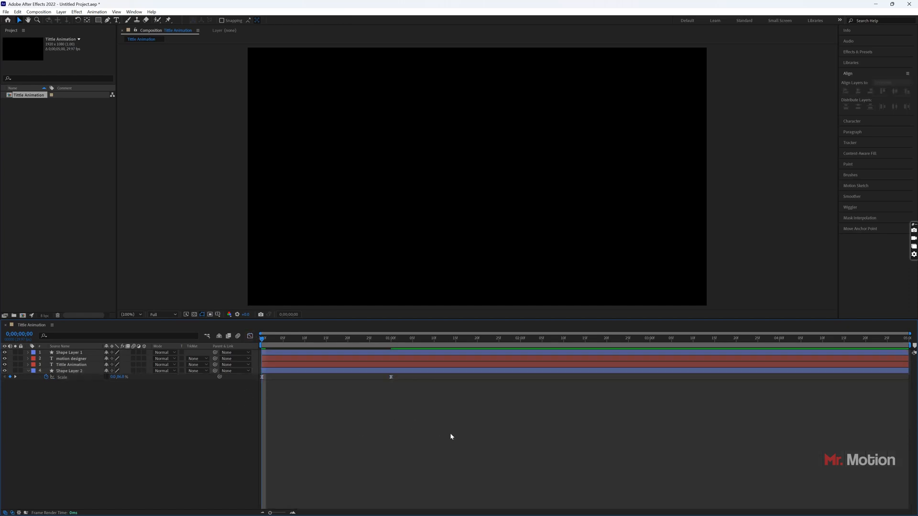
# Step: Preview the title animation with the scaling red box and collapse the properties of Shape Layer 2
pyautogui.press('space')
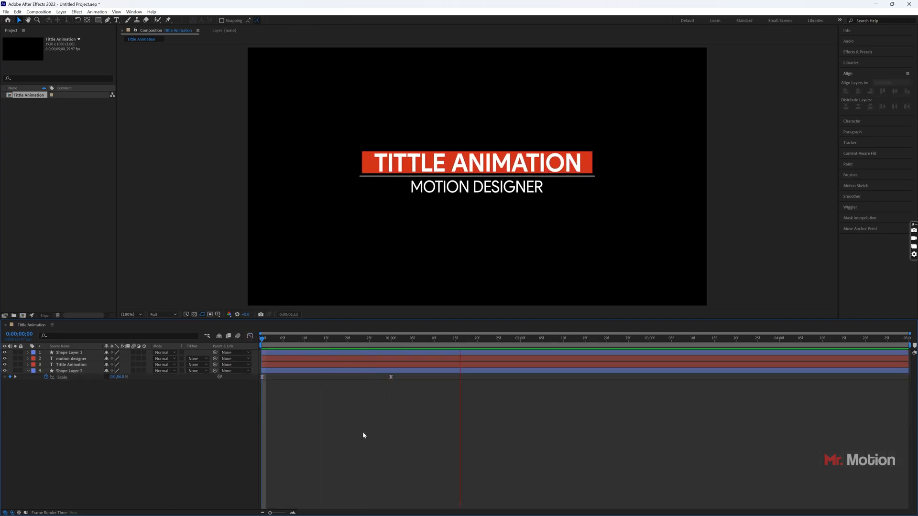
pyautogui.press('space')
pyautogui.click(27, 371)
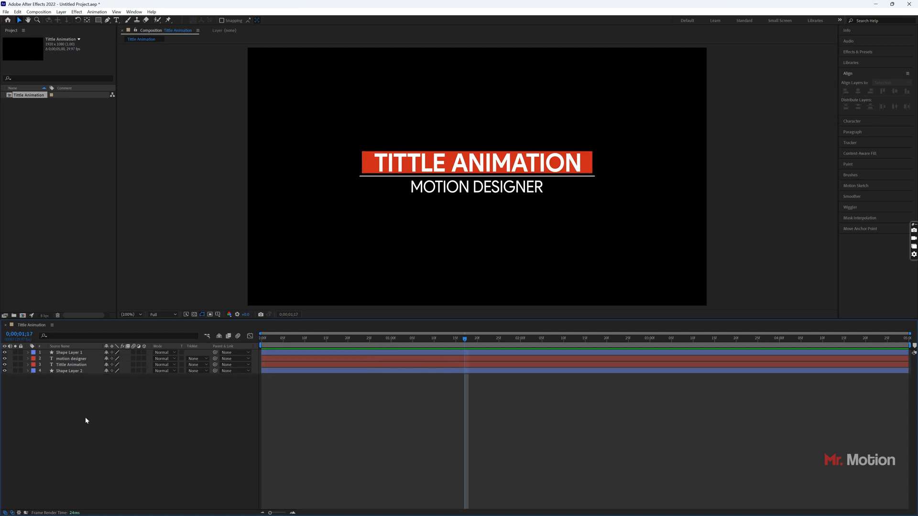
# Step: Offset the motion designer and Tittle Animation layers to start at frame 5 and Shape Layer 2 to start at frame 10
pyautogui.click(83, 365)
pyautogui.keyDown('shift'); pyautogui.click(85, 371); pyautogui.keyUp('shift')
pyautogui.keyDown('ctrl'); pyautogui.click(85, 359); pyautogui.keyUp('ctrl')
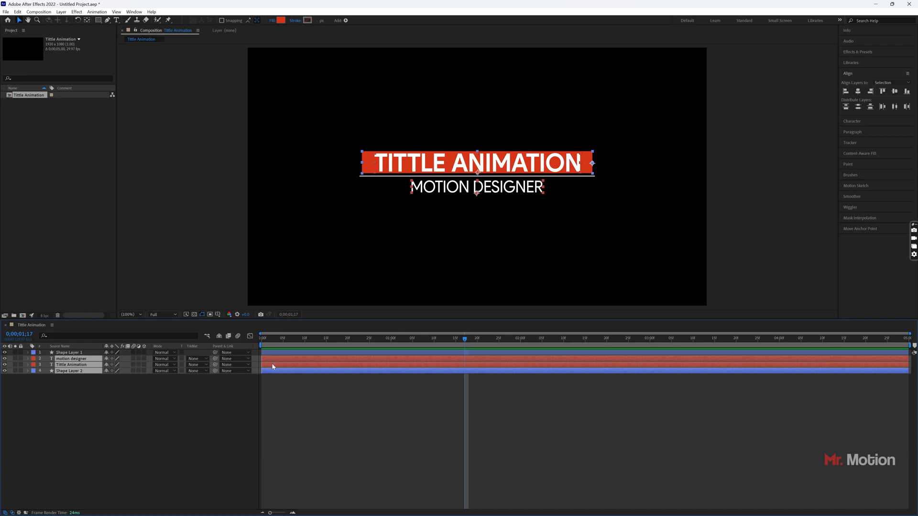
pyautogui.moveTo(273, 367); pyautogui.dragTo(294, 368)
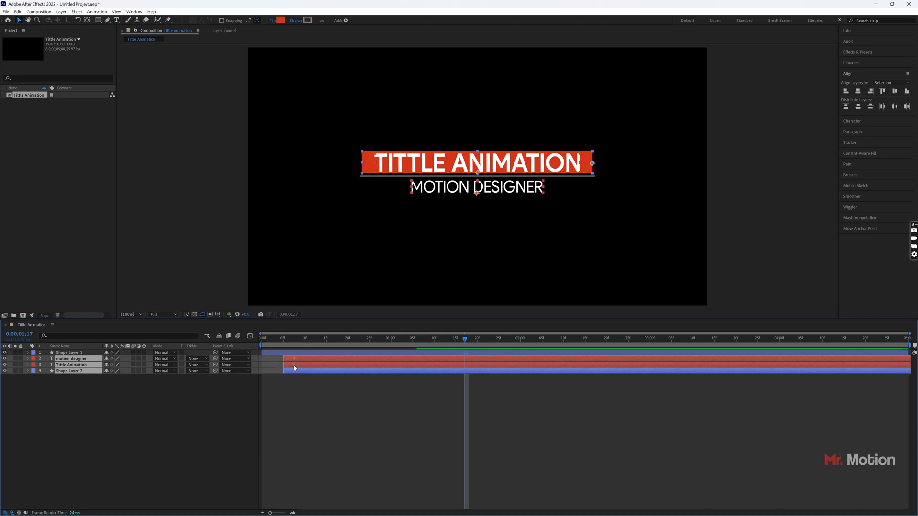
pyautogui.click(293, 400)
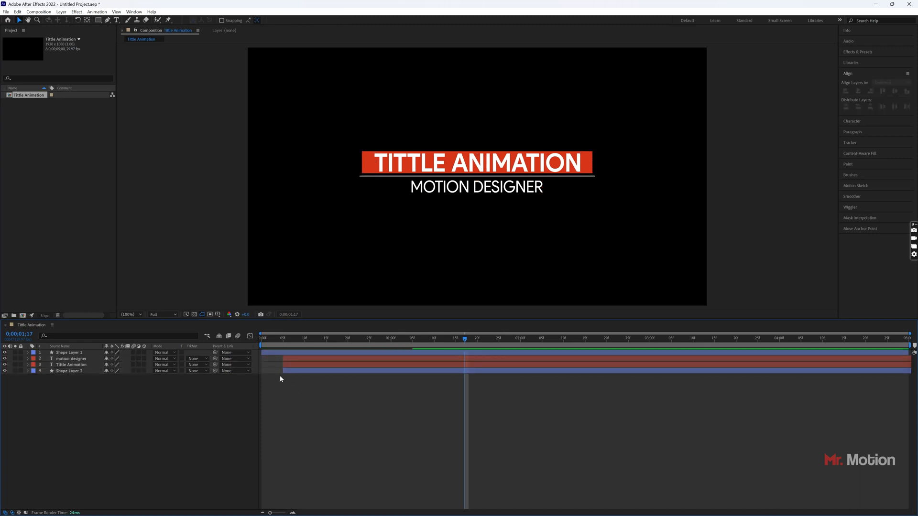
pyautogui.moveTo(293, 372); pyautogui.dragTo(318, 375)
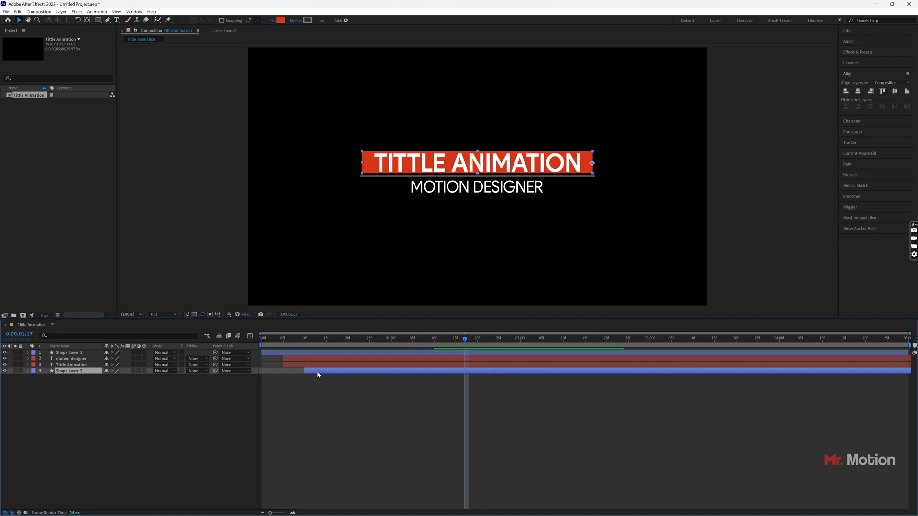
# Step: Play the staggered title animation twice from the start of the composition to check its timing
pyautogui.moveTo(464, 341); pyautogui.dragTo(170, 428)
pyautogui.press('space')
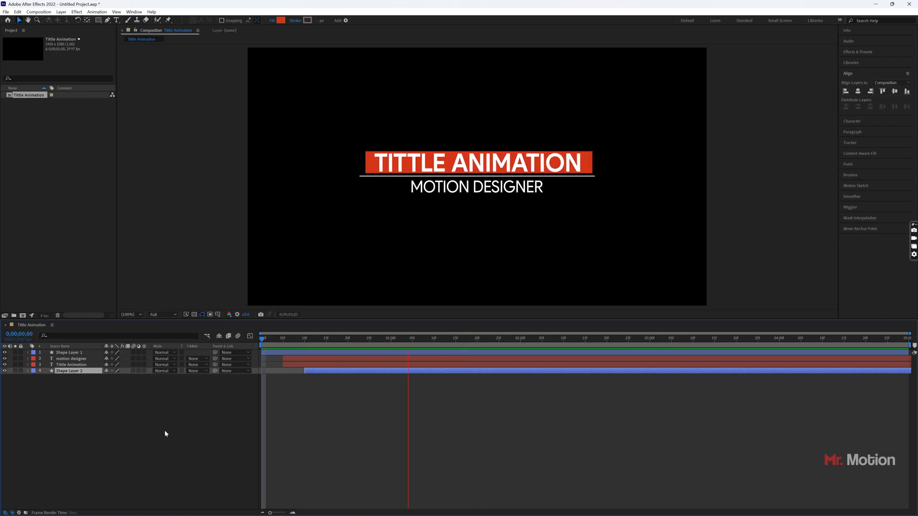
pyautogui.press('space')
pyautogui.click(367, 437)
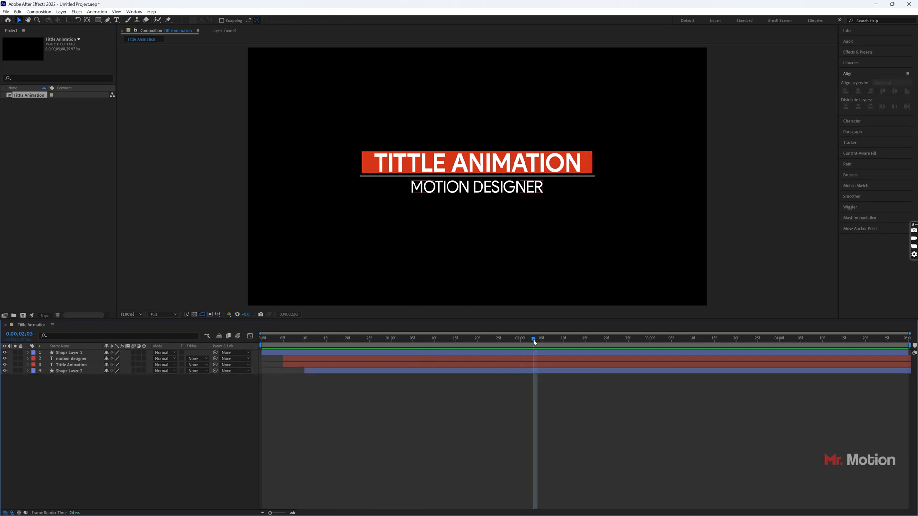
pyautogui.moveTo(535, 341); pyautogui.dragTo(163, 431)
pyautogui.press('space')
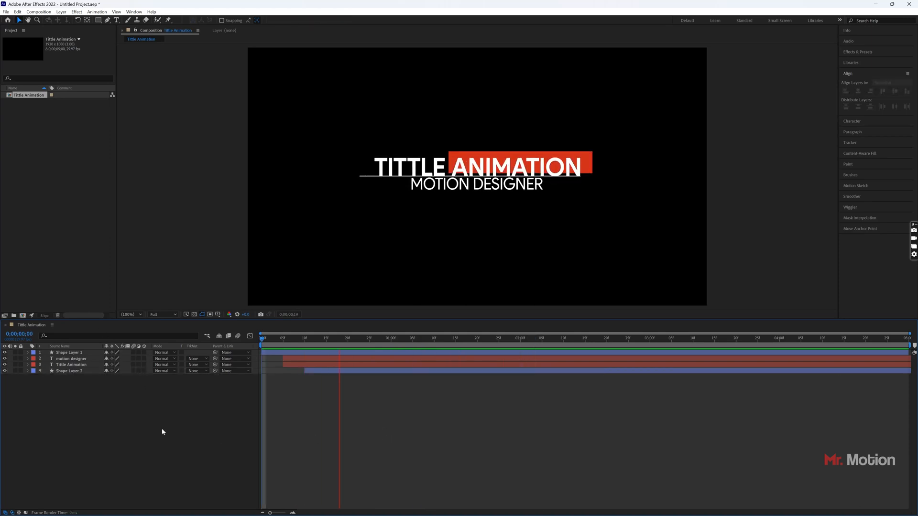